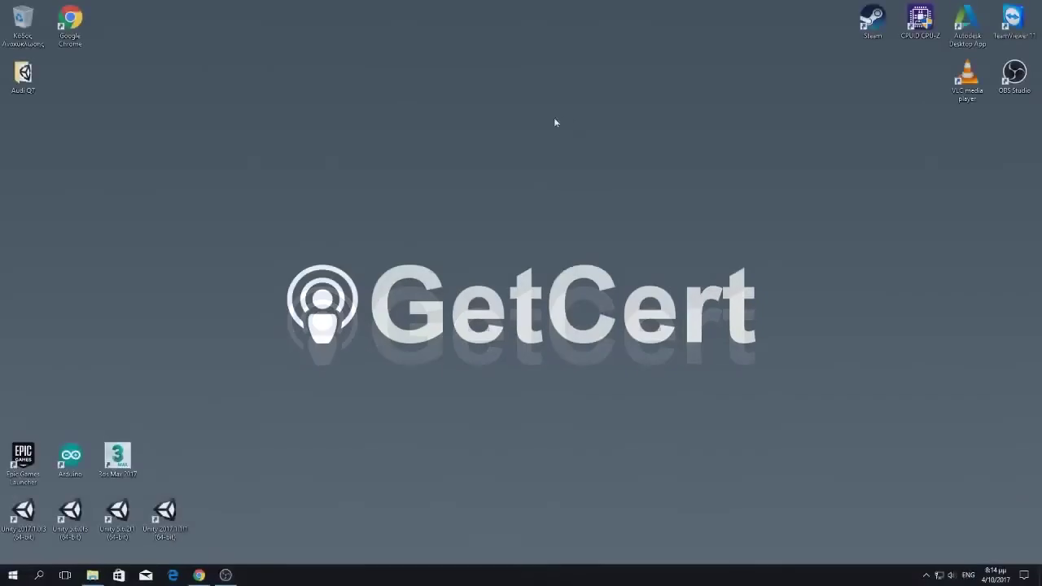
- Open the Audi Q7 desktop folder and preview the car picture in its Image folder
double_click(10, 86)
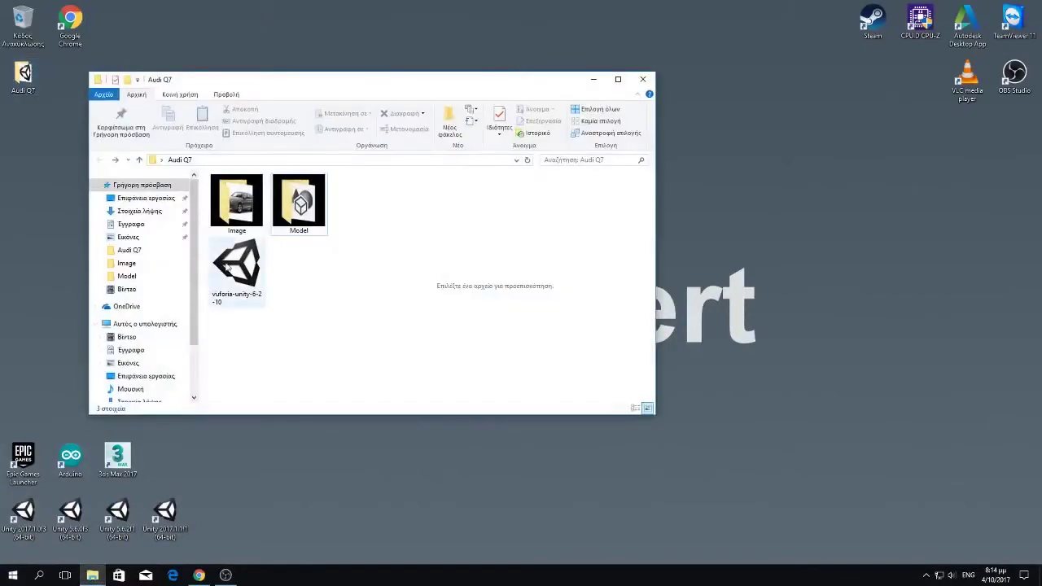
left_click(228, 265)
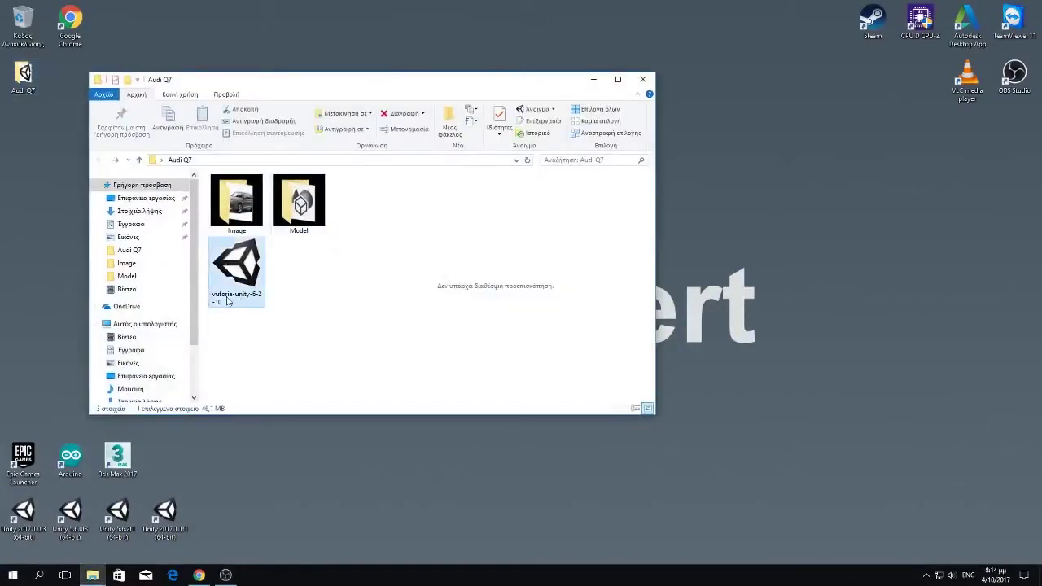
double_click(225, 204)
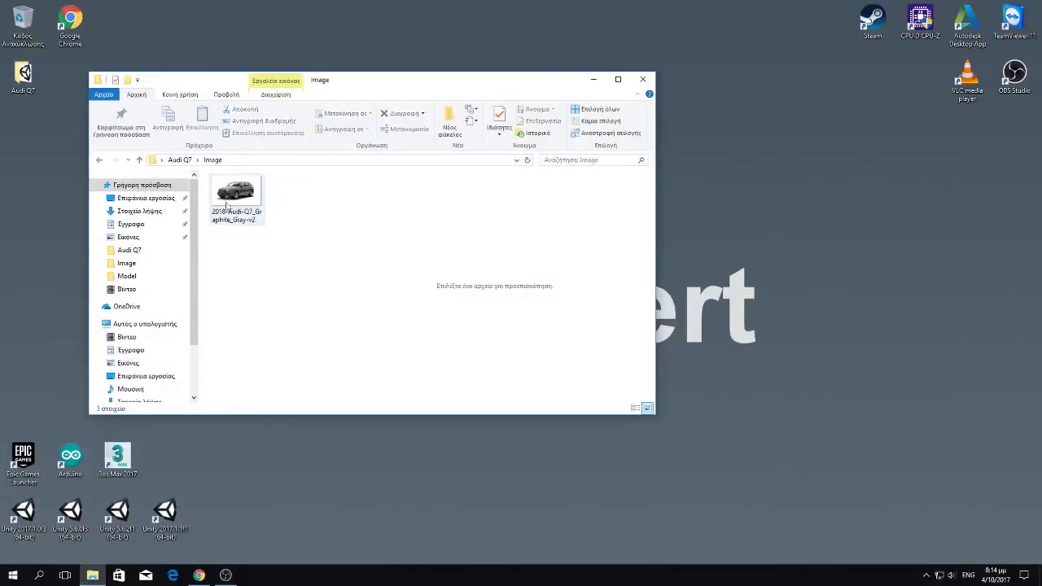
left_click(233, 206)
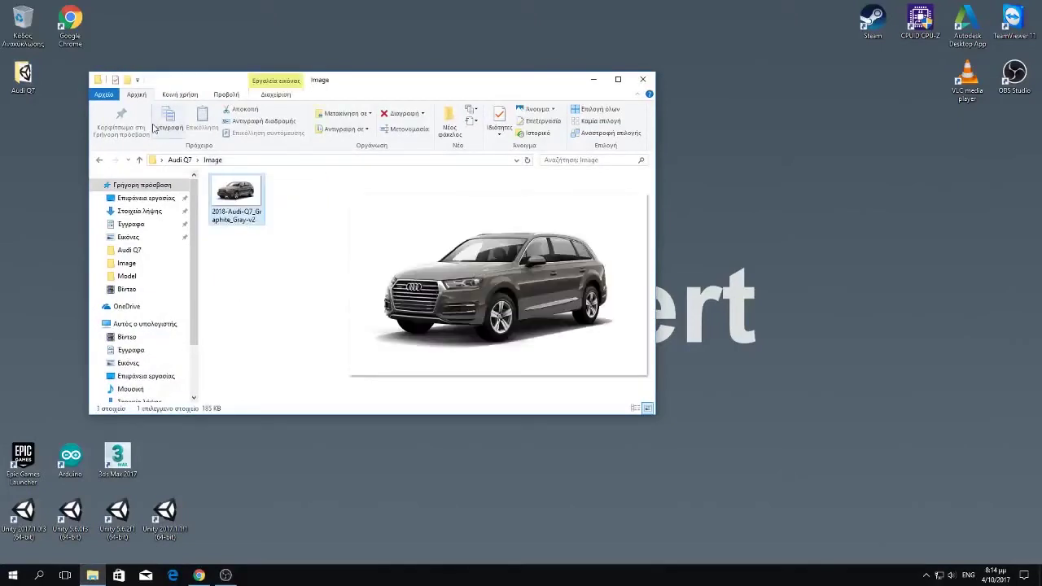
left_click(99, 161)
- Check the car.FBX model's size, then select the vuforia-unity-6-2-10 package file
double_click(286, 202)
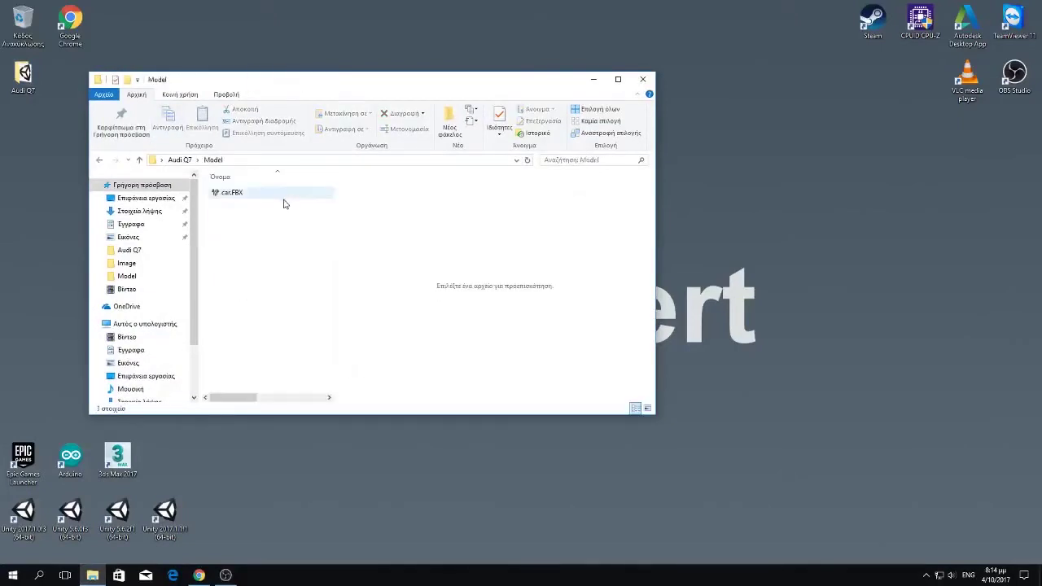
left_click(237, 195)
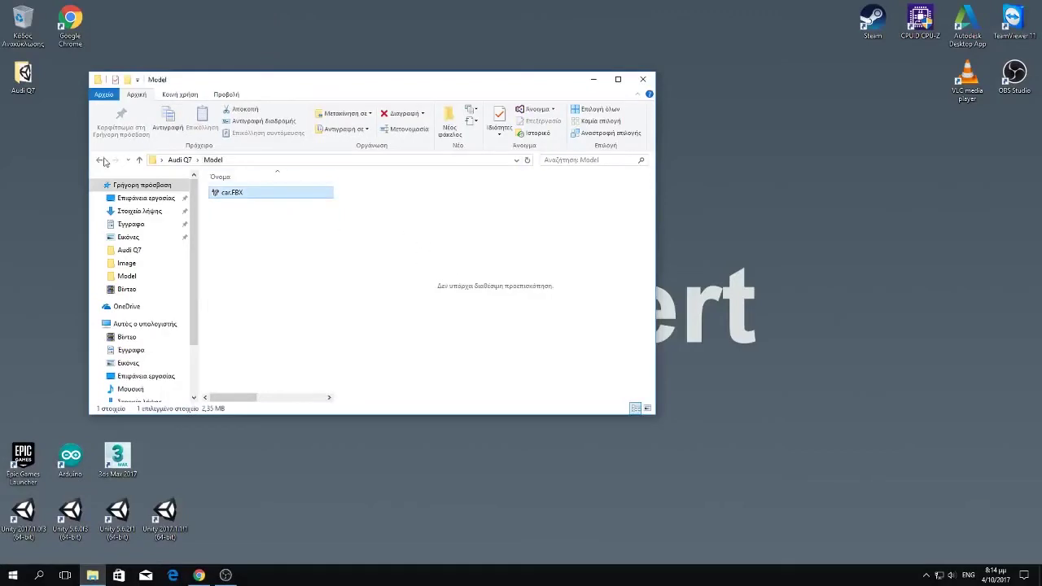
left_click(101, 161)
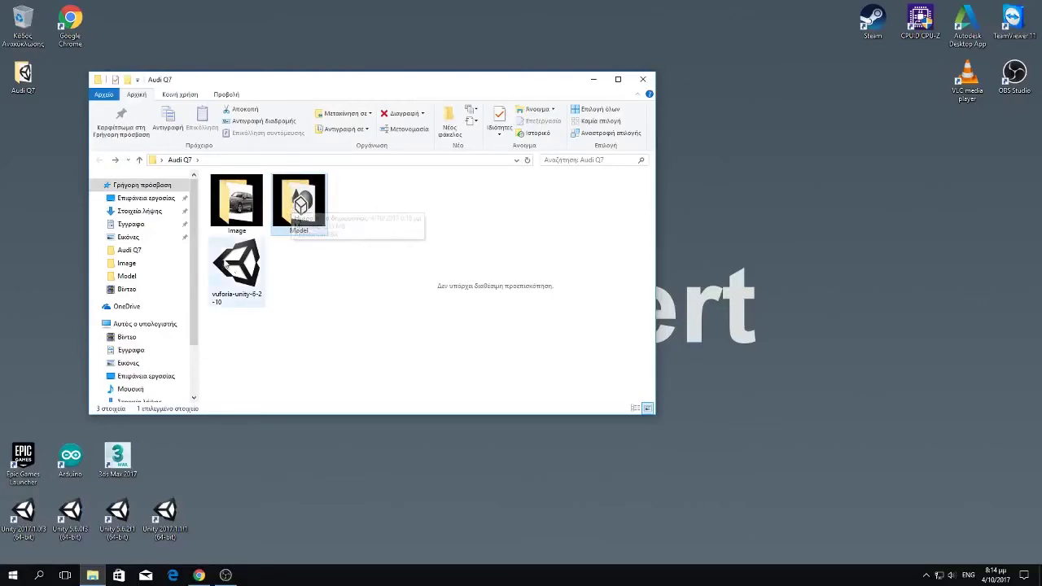
left_click(226, 267)
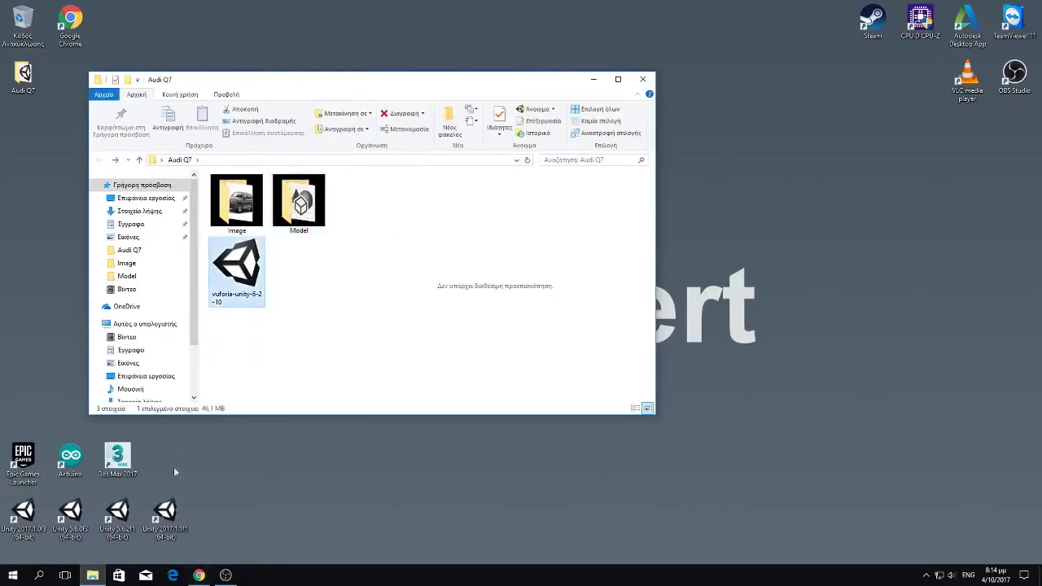
left_click(199, 575)
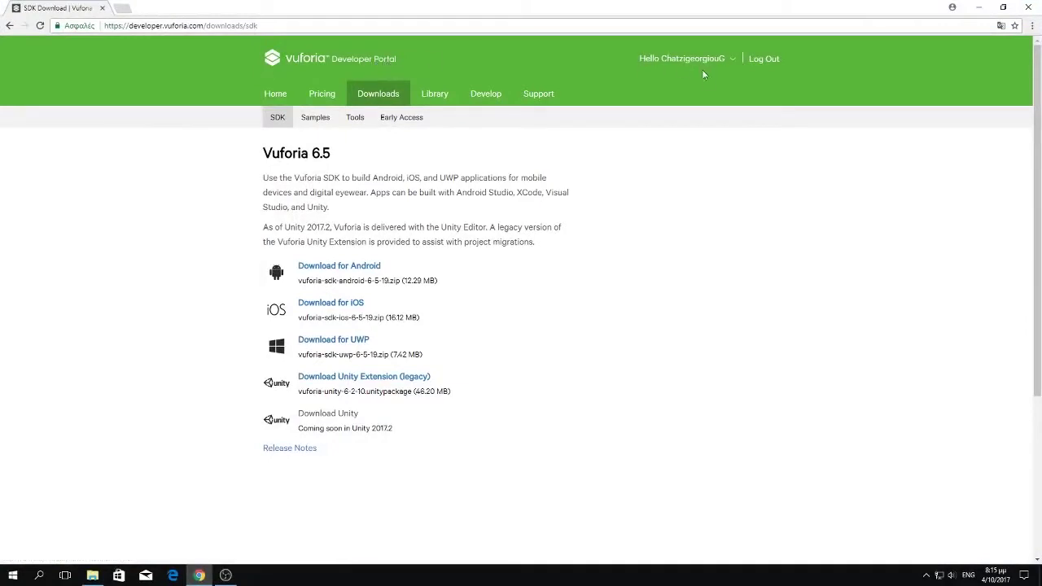
- Review the Vuforia portal's SDK downloads, including the Unity Extension, then return to the Audi Q7 folder
left_click(371, 94)
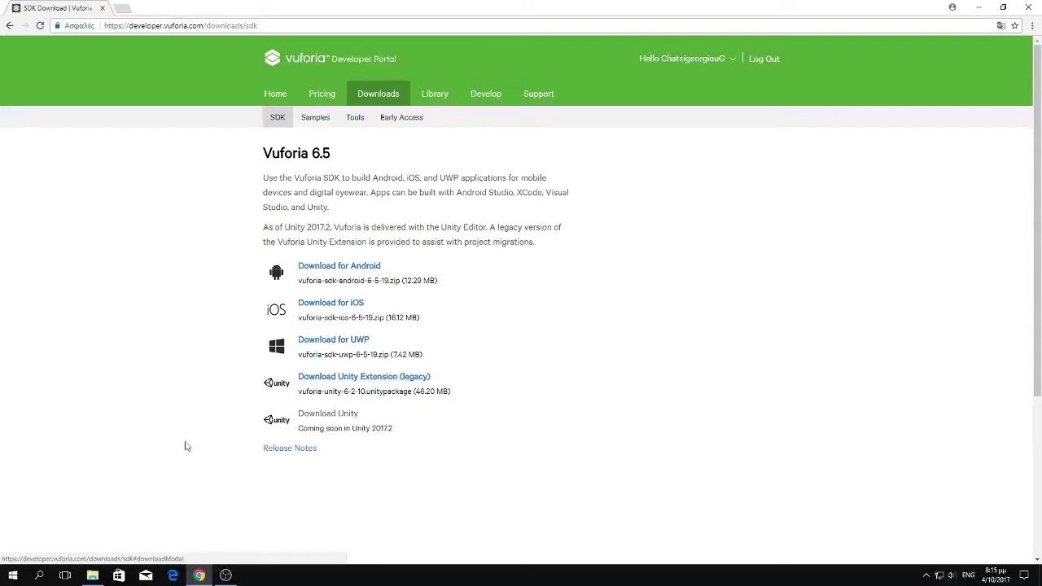
left_click(202, 578)
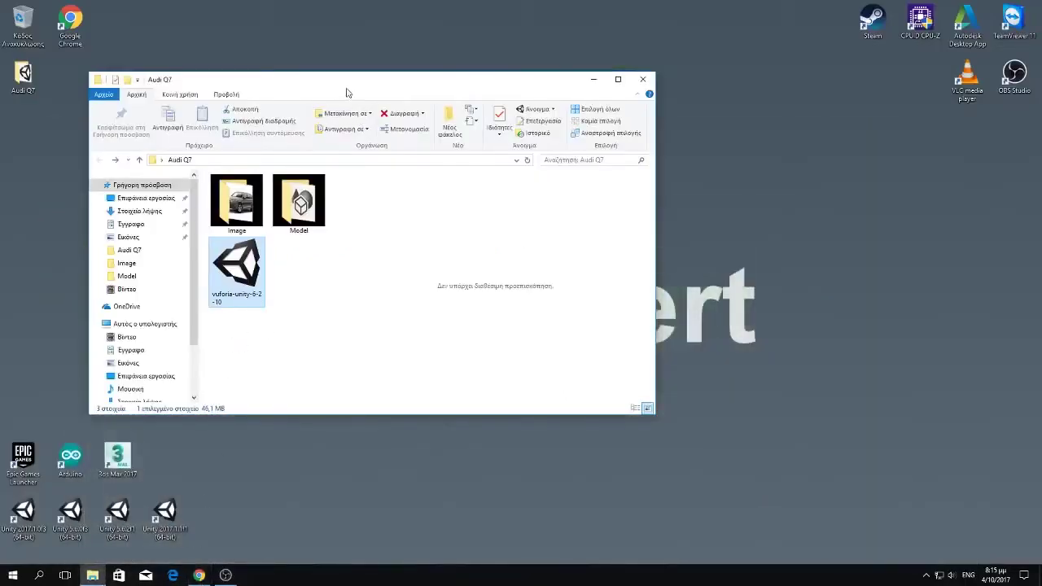
- Launch Unity 2017.1.1f1 and create a new 3D project named MyFirstArApp
left_click(172, 510)
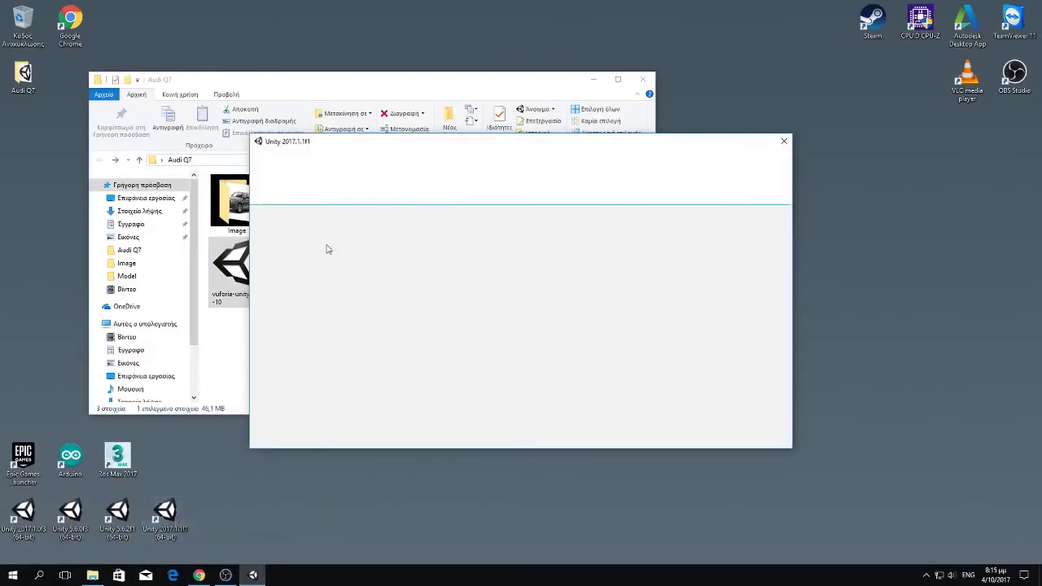
left_click(291, 194)
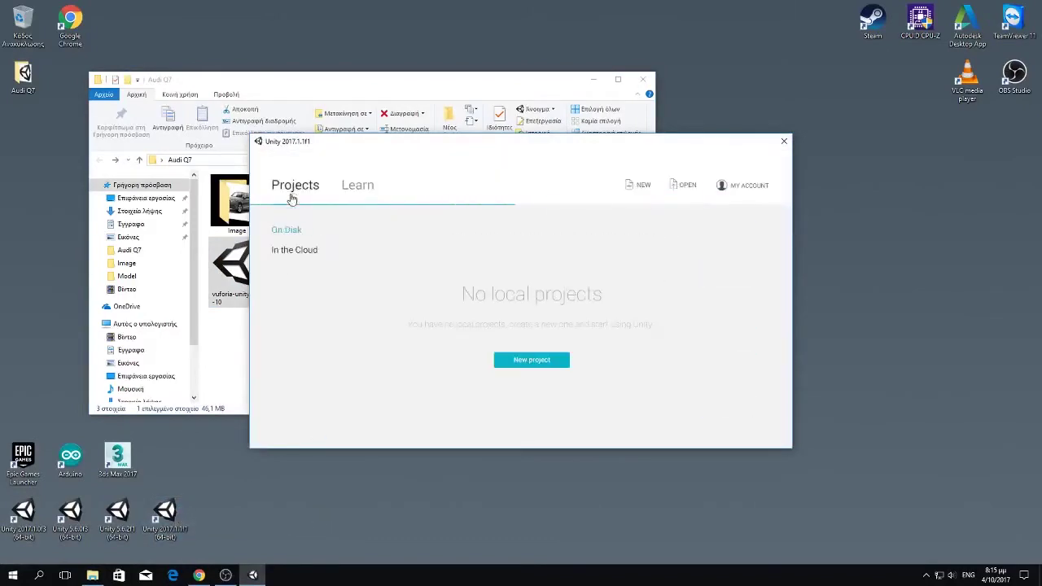
left_click(519, 364)
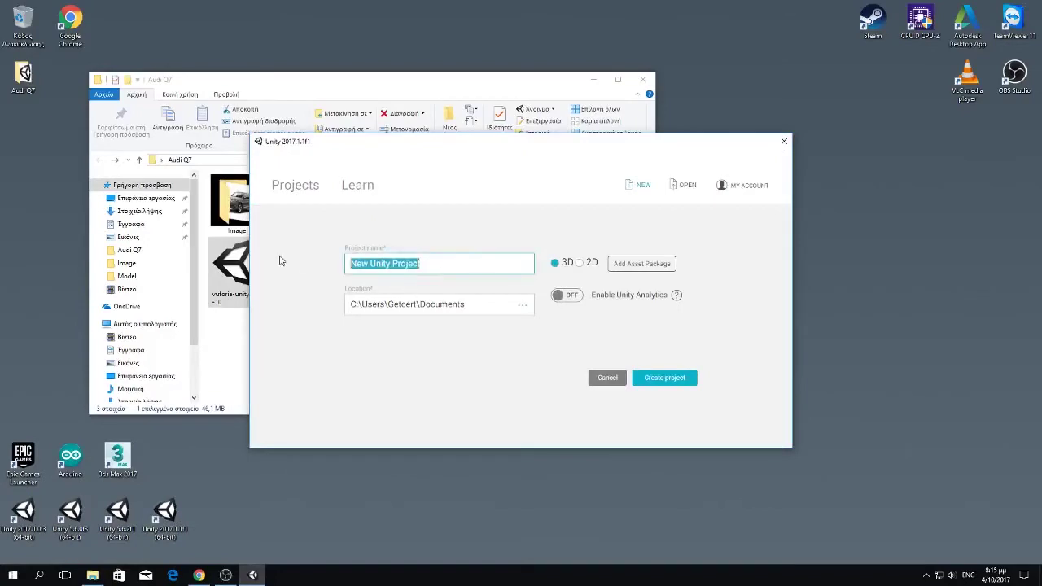
type("MyFirst")
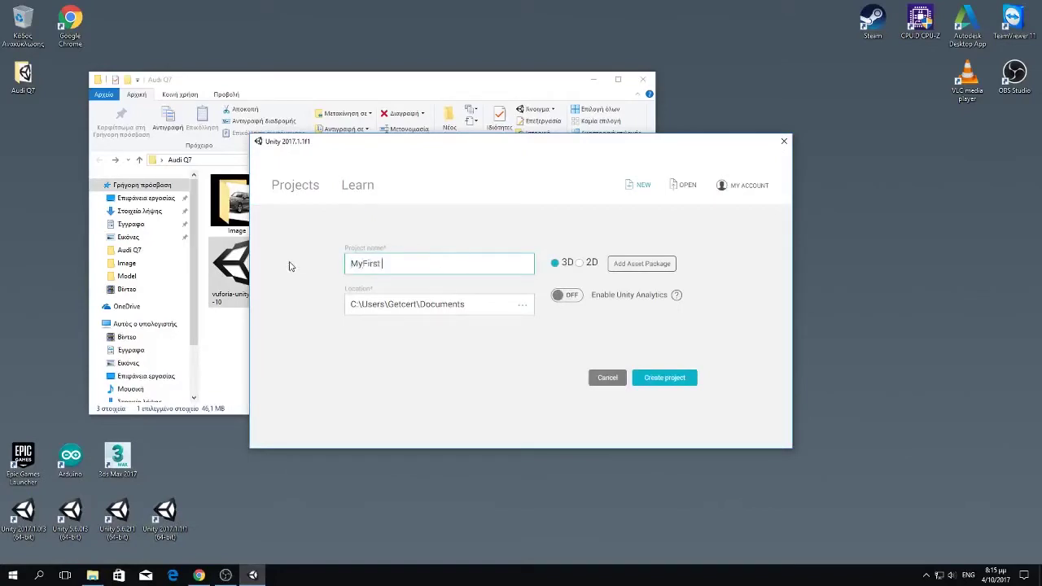
type("pp")
left_click(666, 379)
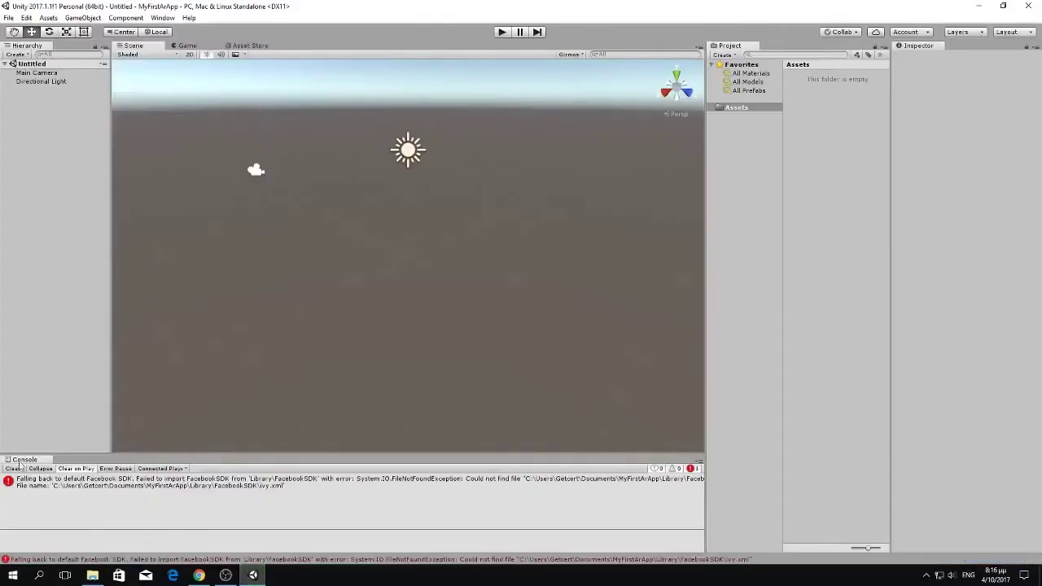
- Clear the console and open vuforia-unity-6-2-10 from the Audi Q7 folder as a custom package
left_click(14, 469)
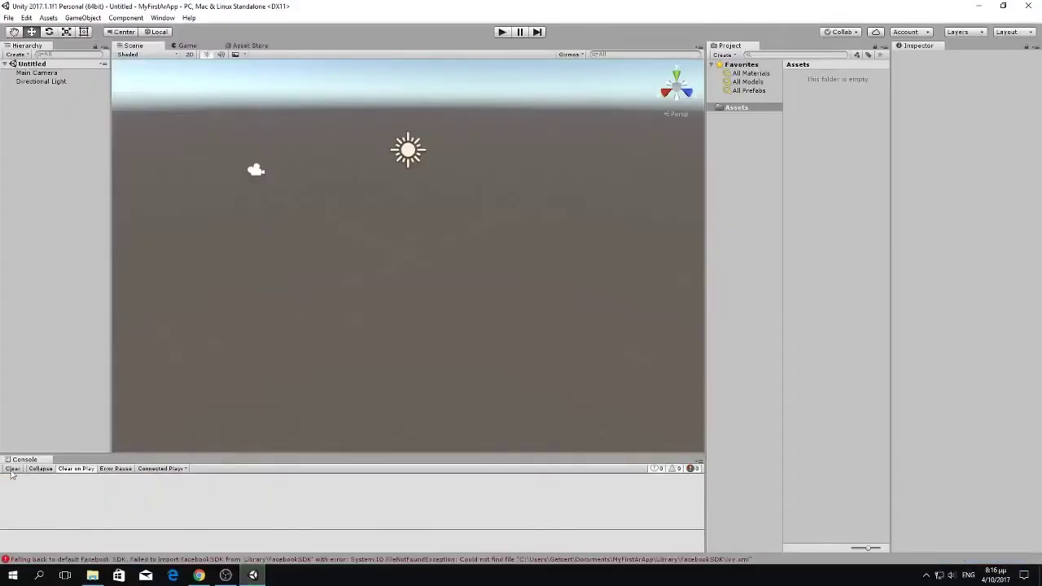
left_click(46, 18)
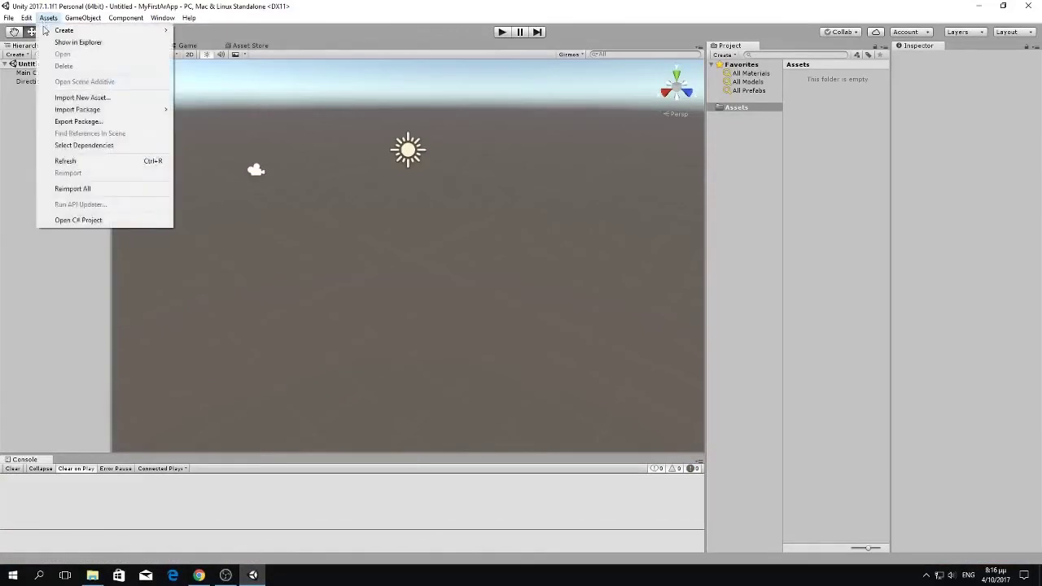
mouse_move(106, 112)
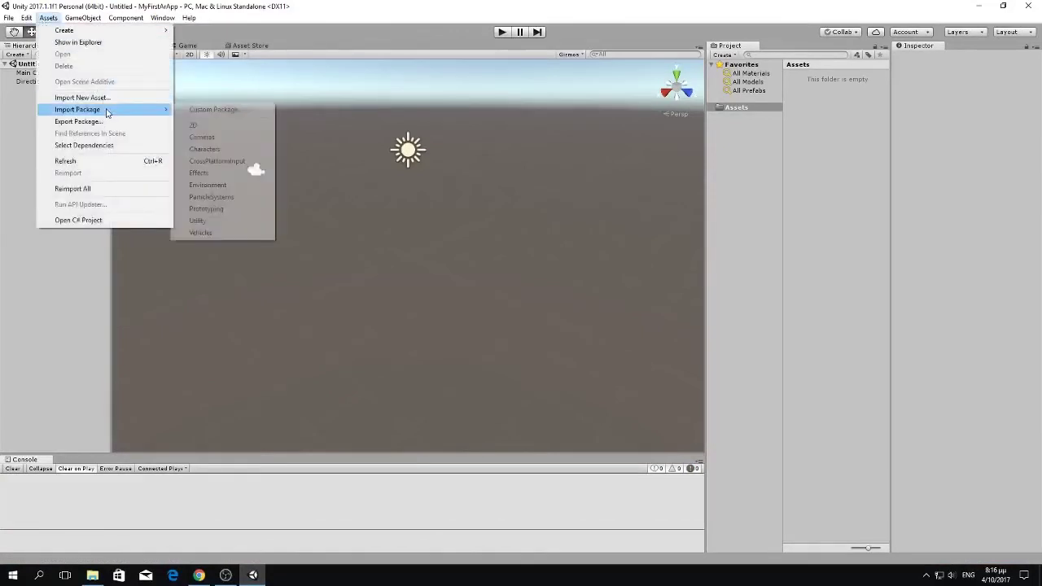
left_click(192, 110)
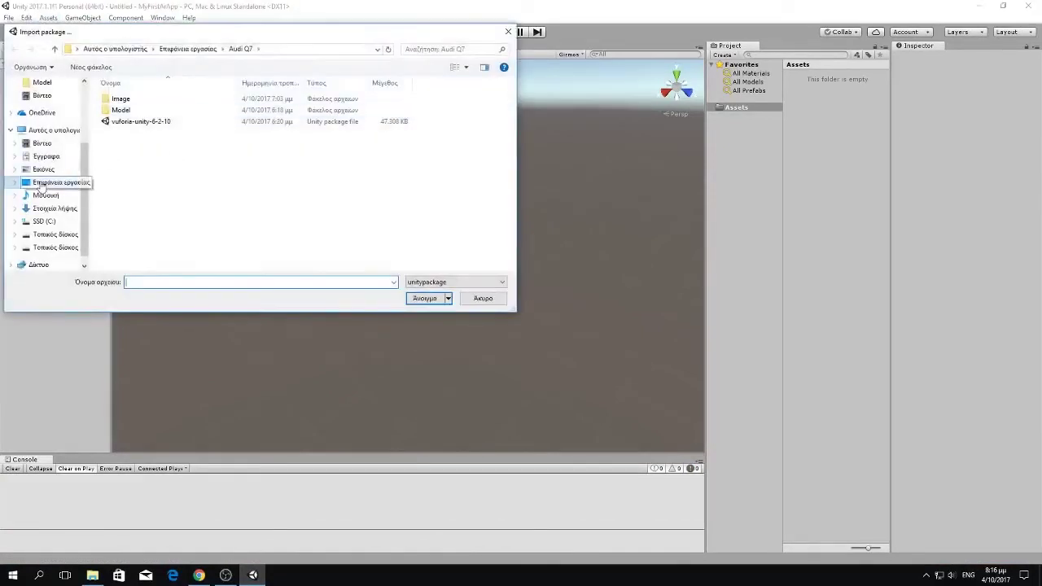
left_click(56, 183)
left_click(114, 102)
double_click(114, 102)
left_click(122, 122)
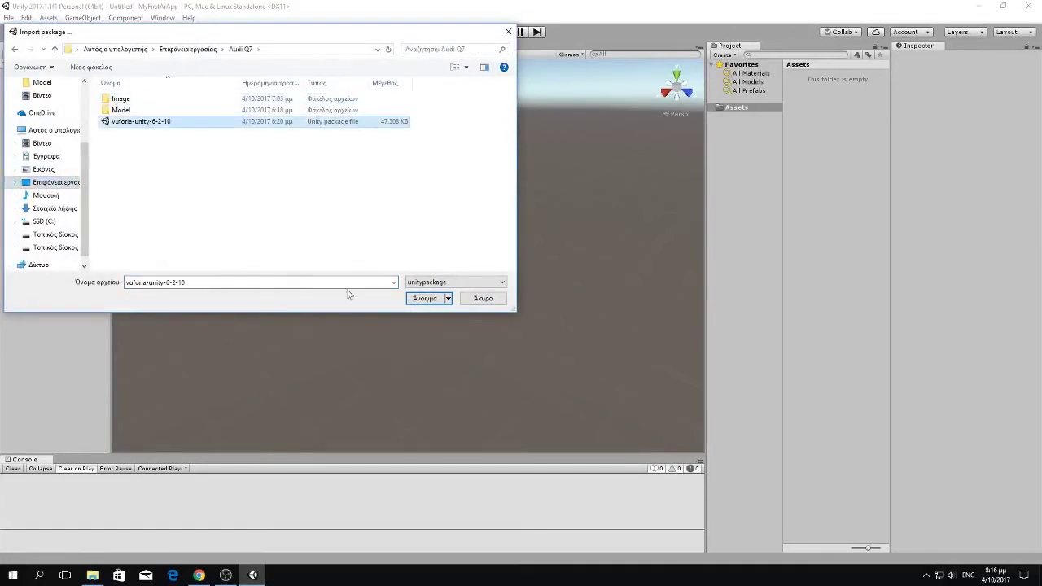
left_click(423, 302)
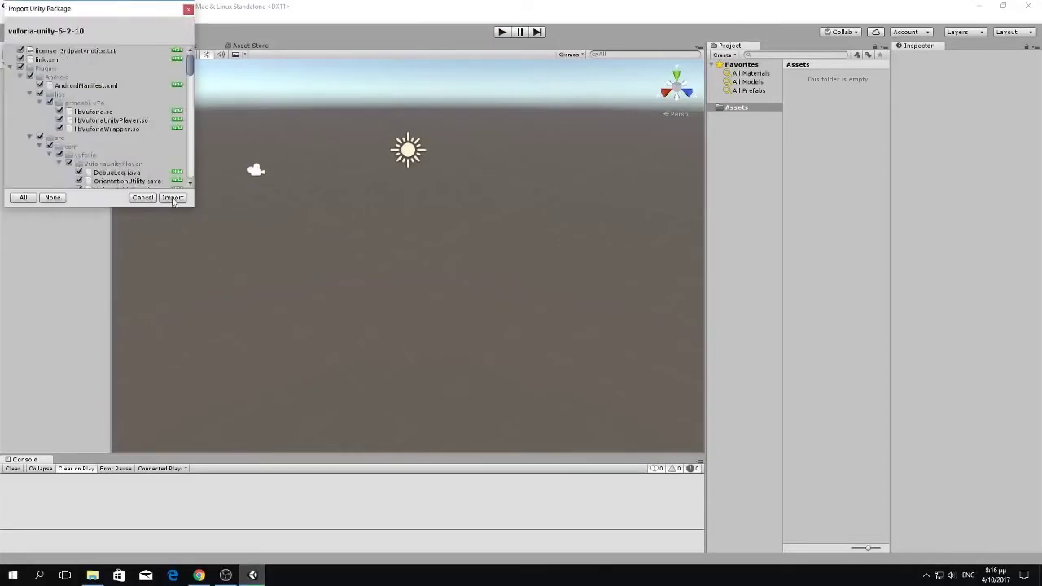
- Import all files of the Vuforia package into the project
left_click_drag(185, 67, 195, 86)
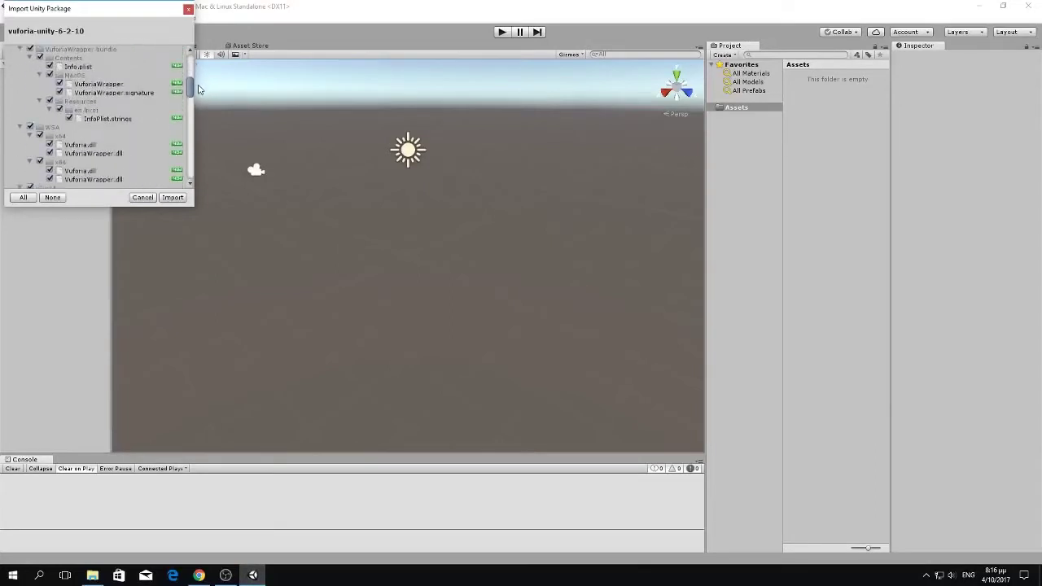
mouse_move(190, 88)
left_mouse_down()
mouse_move(194, 143)
mouse_move(202, 76)
left_mouse_up()
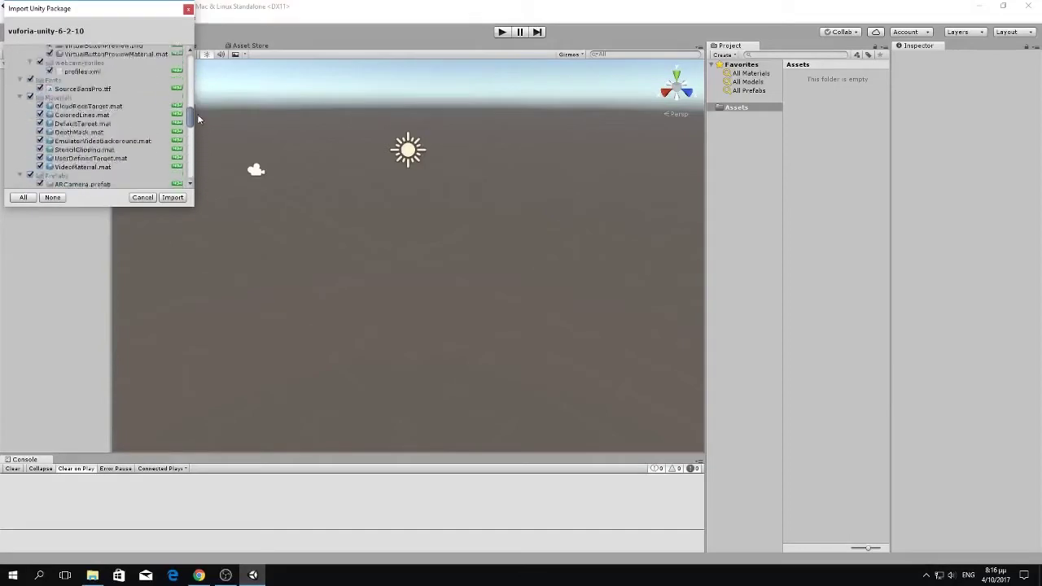
left_click(172, 197)
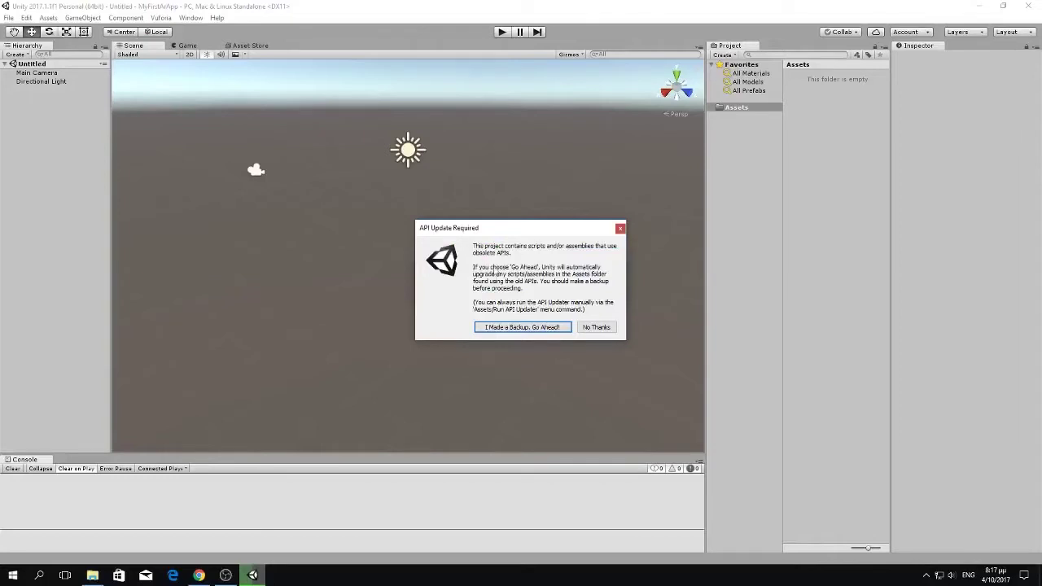
- Accept the API Updater so Plugins, Resources and Vuforia folders appear under Assets
left_click(522, 327)
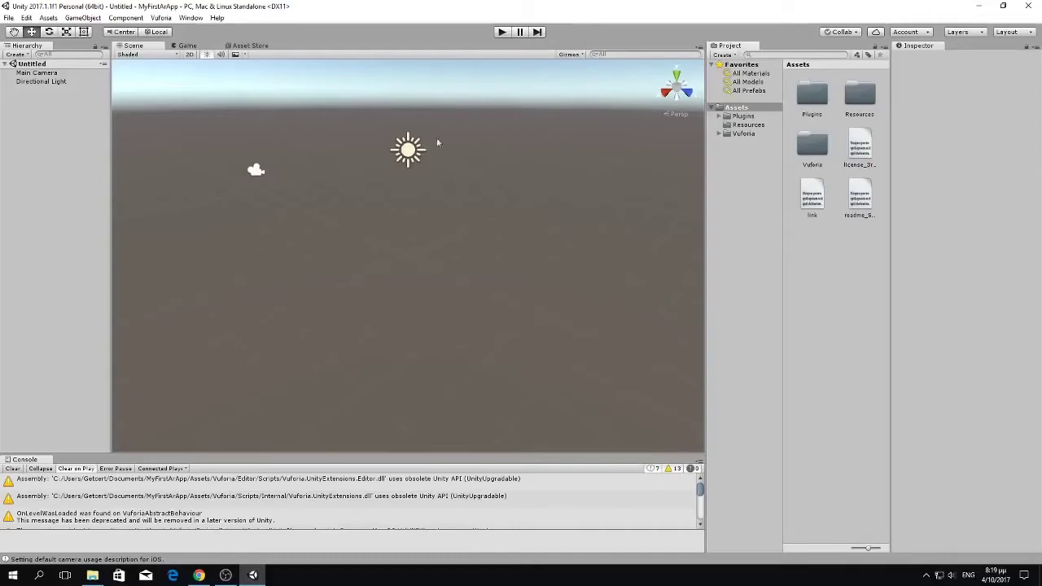
- Import car.FBX from the Audi Q7 Model folder as a new asset
left_click(48, 18)
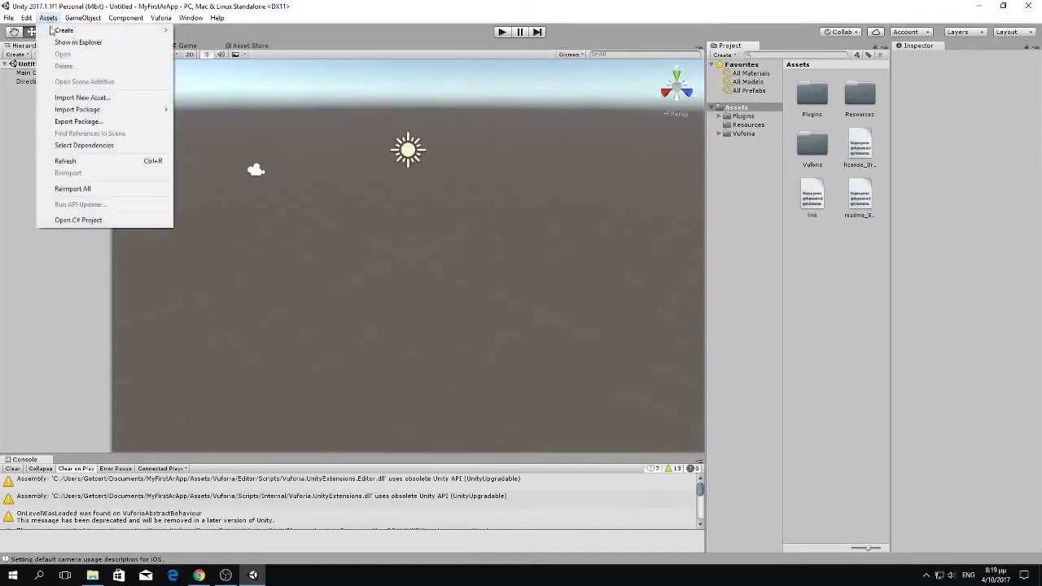
left_click(91, 98)
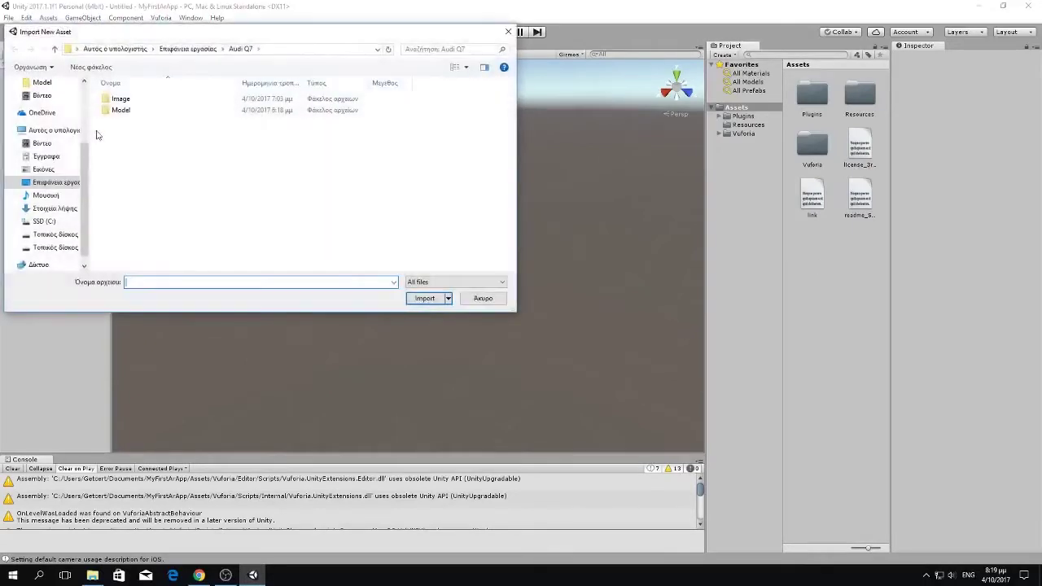
double_click(118, 110)
left_click(116, 100)
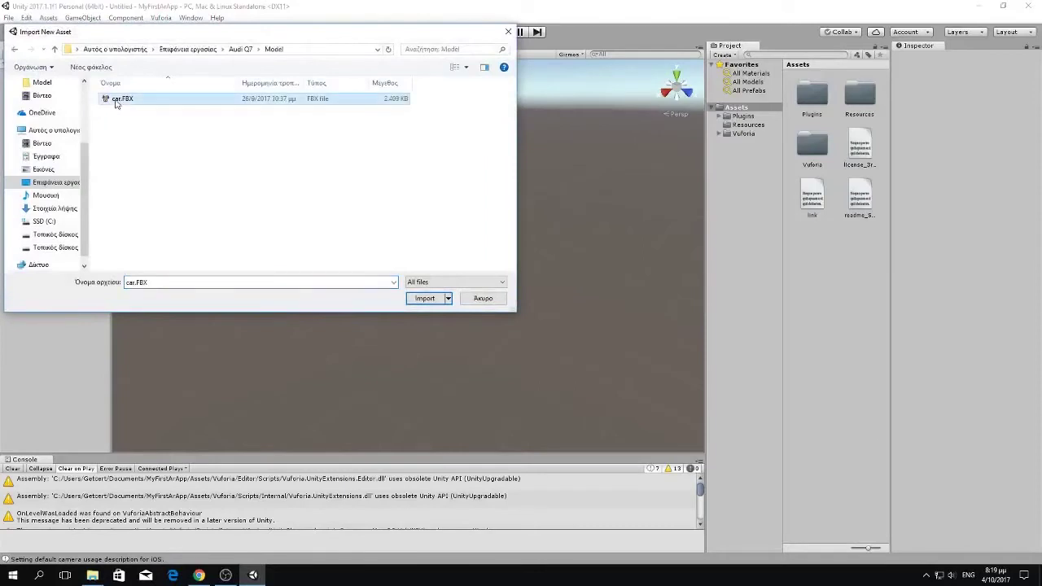
left_click(419, 296)
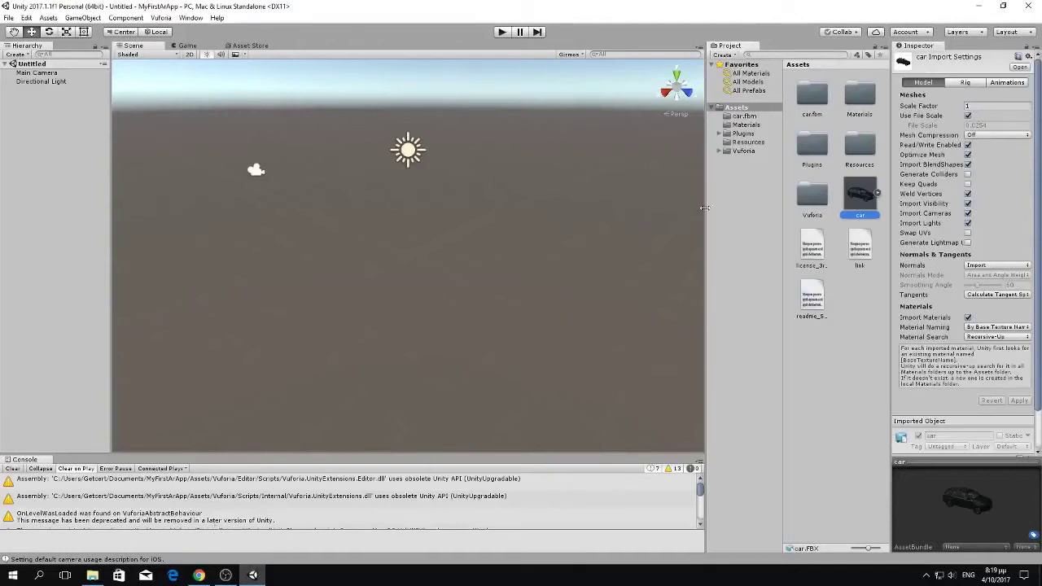
- Delete the Main Camera and add the Vuforia ARCamera prefab to the Hierarchy
left_click(25, 74)
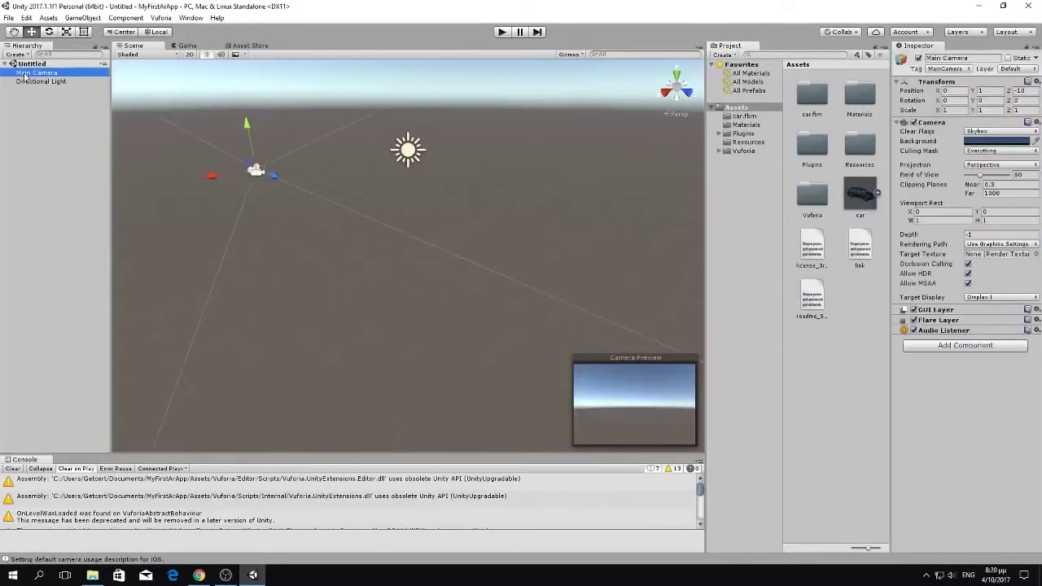
key("Delete")
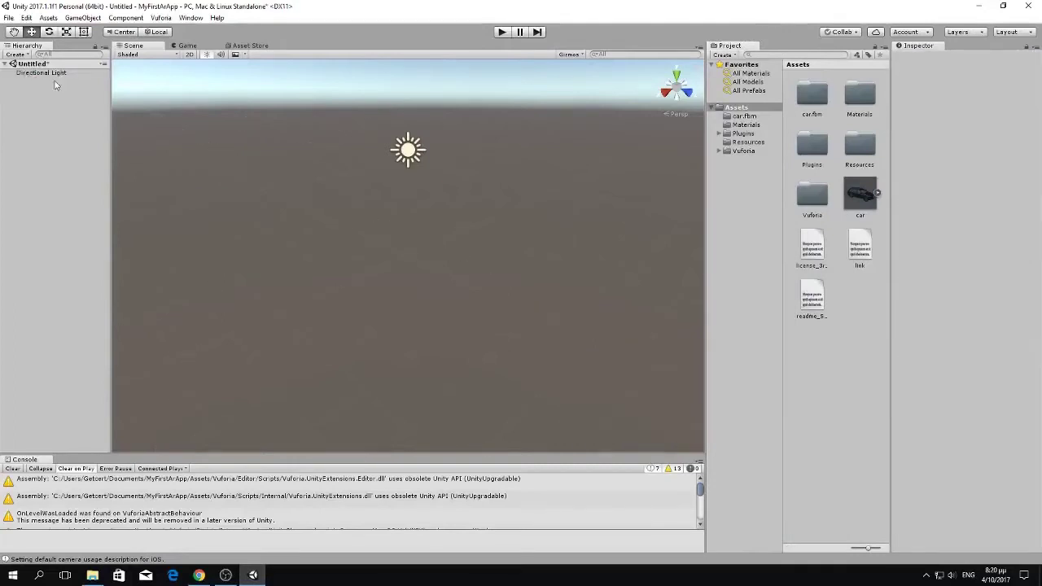
left_click(730, 153)
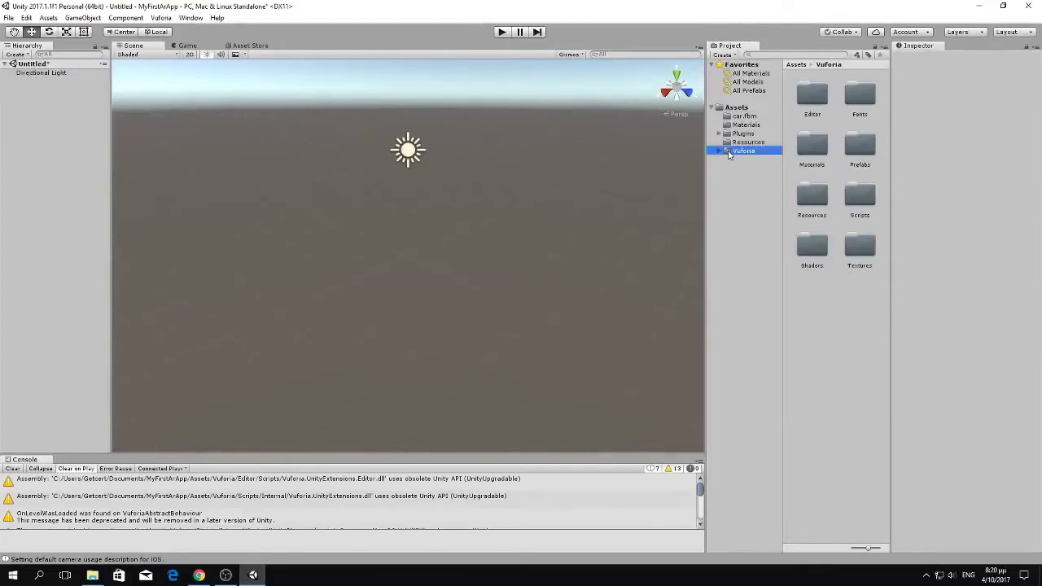
left_click(720, 152)
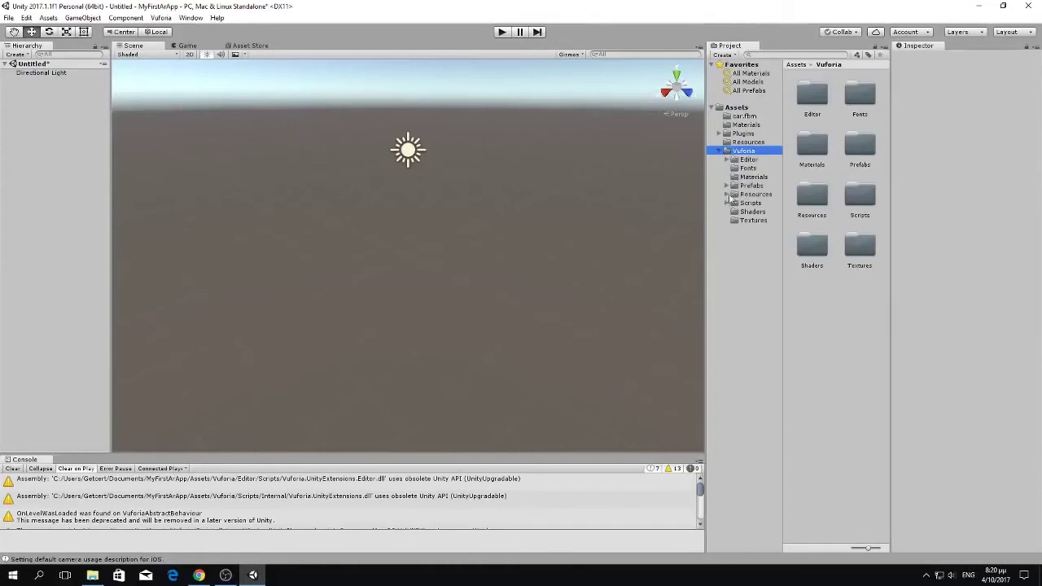
left_click(735, 187)
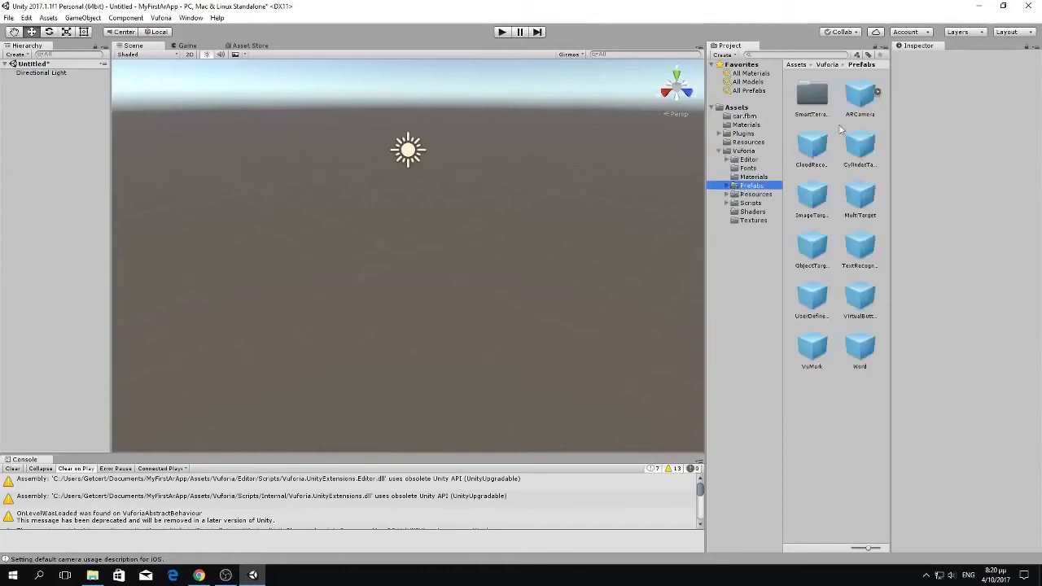
left_click_drag(860, 96, 44, 127)
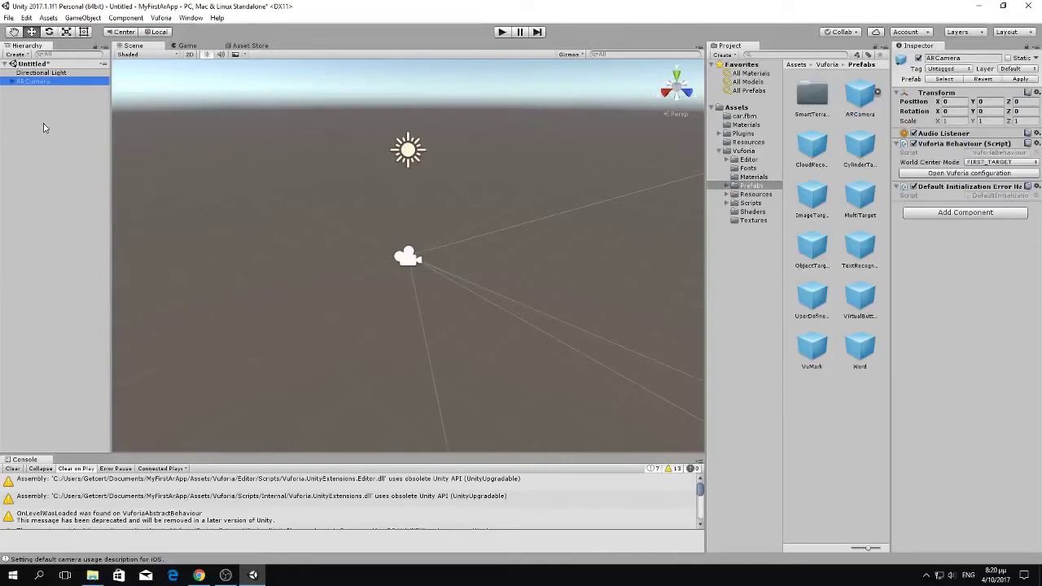
- Add the ImageTarget prefab to the scene, then bring up the Vuforia portal in Chrome
left_click(812, 199)
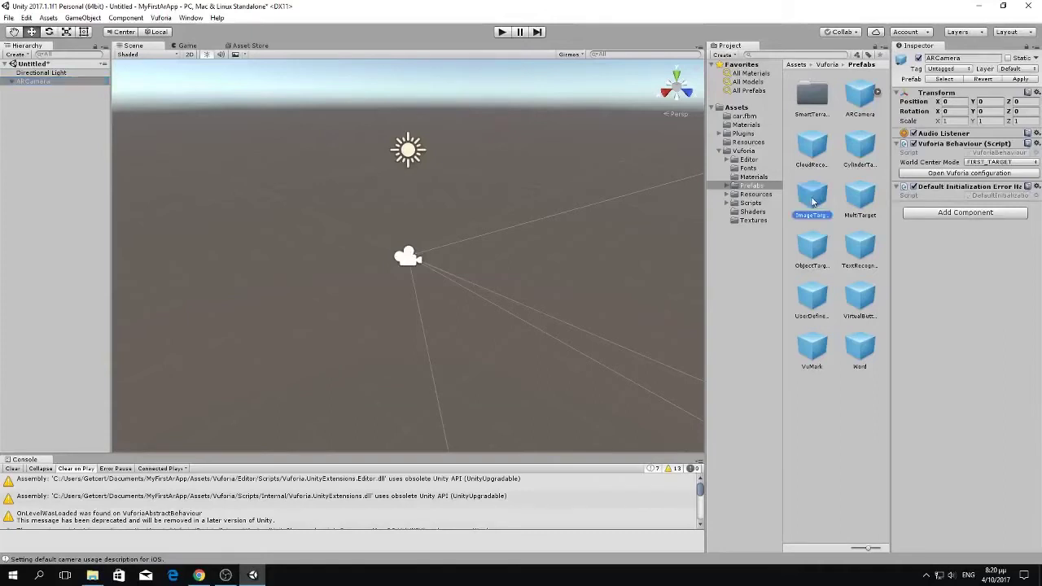
left_click_drag(813, 202, 45, 136)
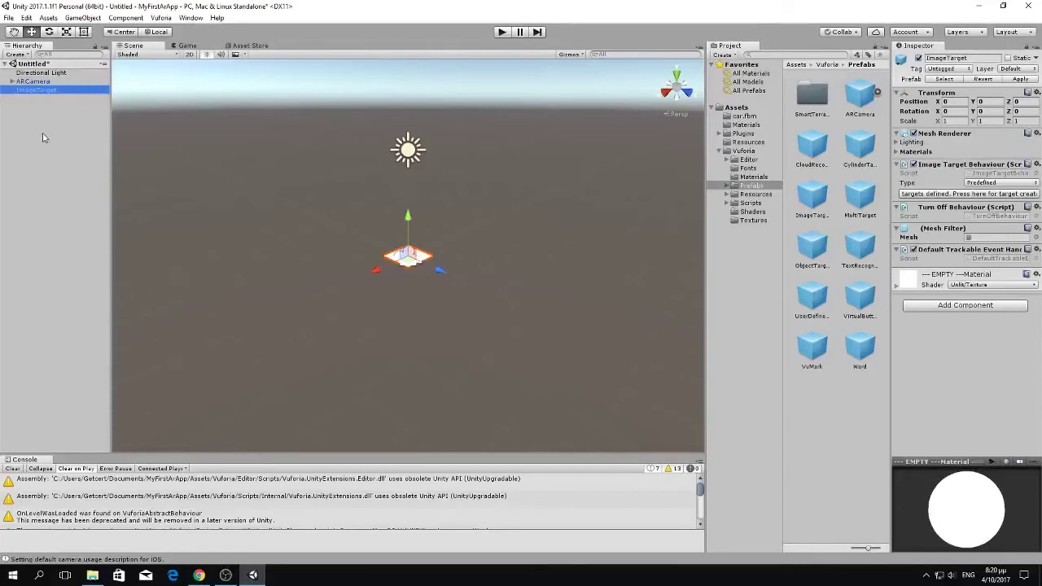
left_click(198, 575)
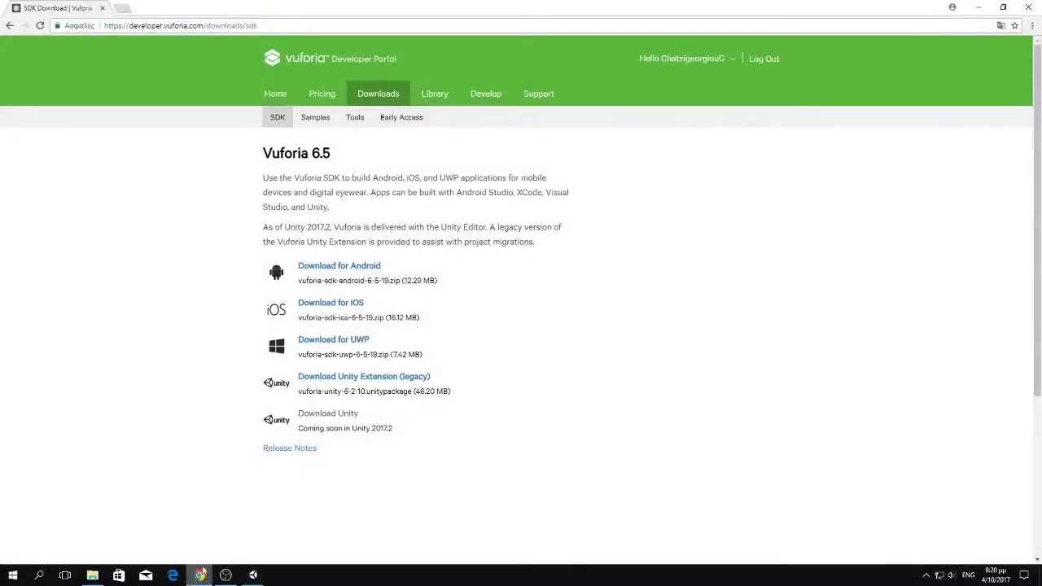
- Create a free development license key named MyArApp in the License Manager
left_click(490, 98)
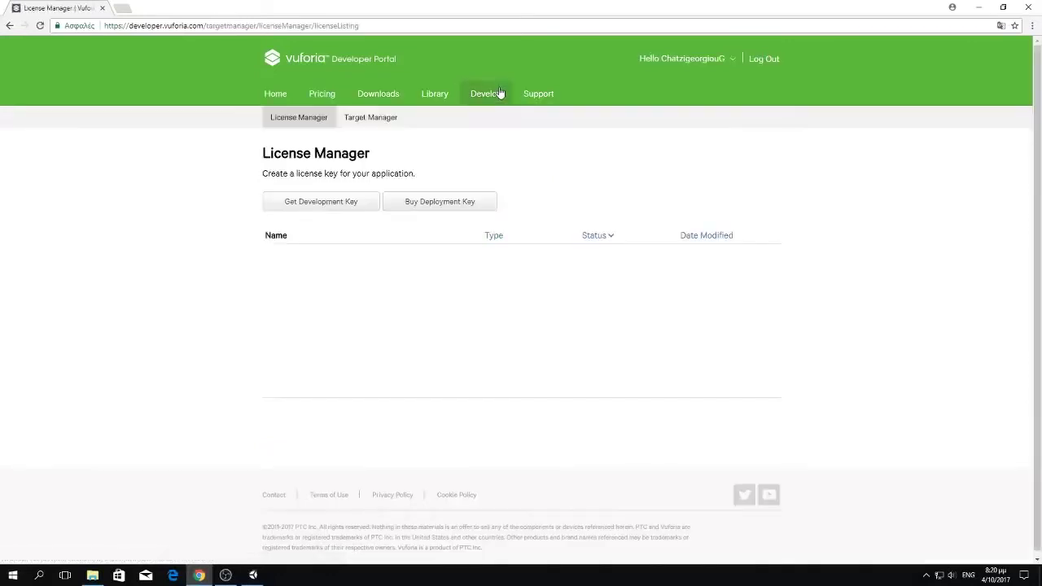
left_click(322, 207)
type("MyArApp")
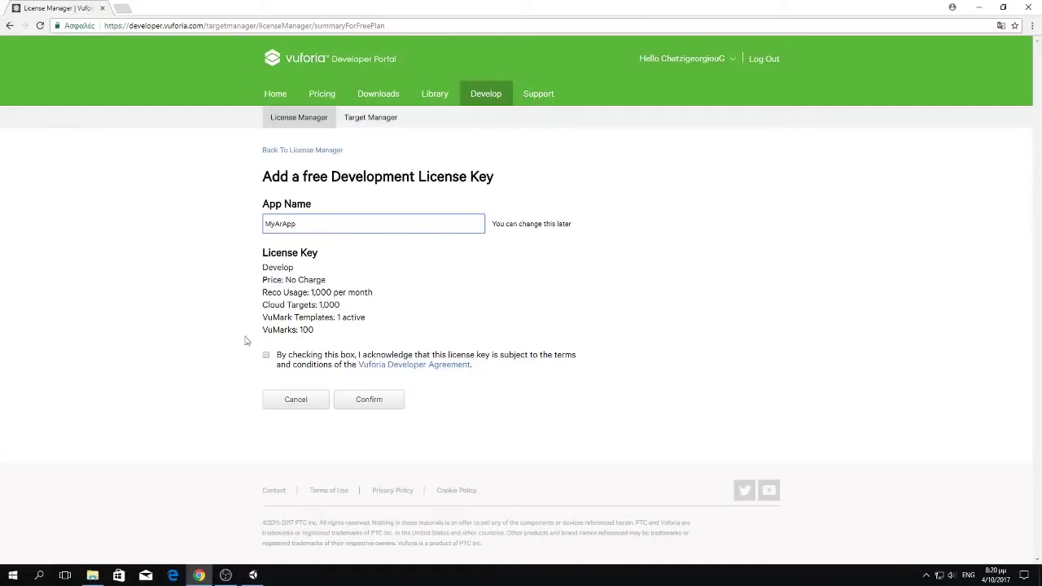
left_click(265, 355)
left_click(368, 398)
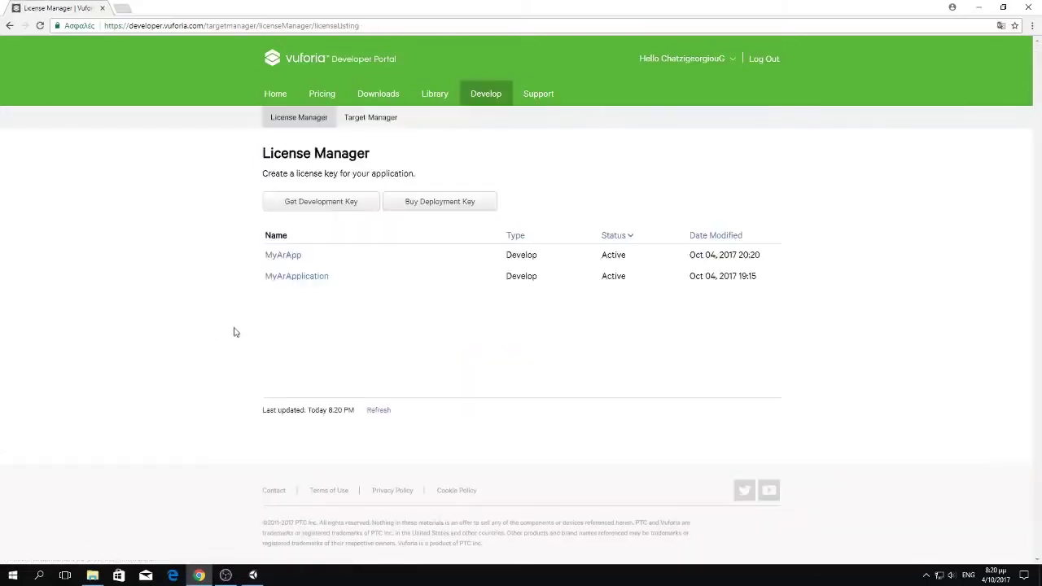
- Copy the MyArApp license key from its details page and return to Unity
left_click(278, 258)
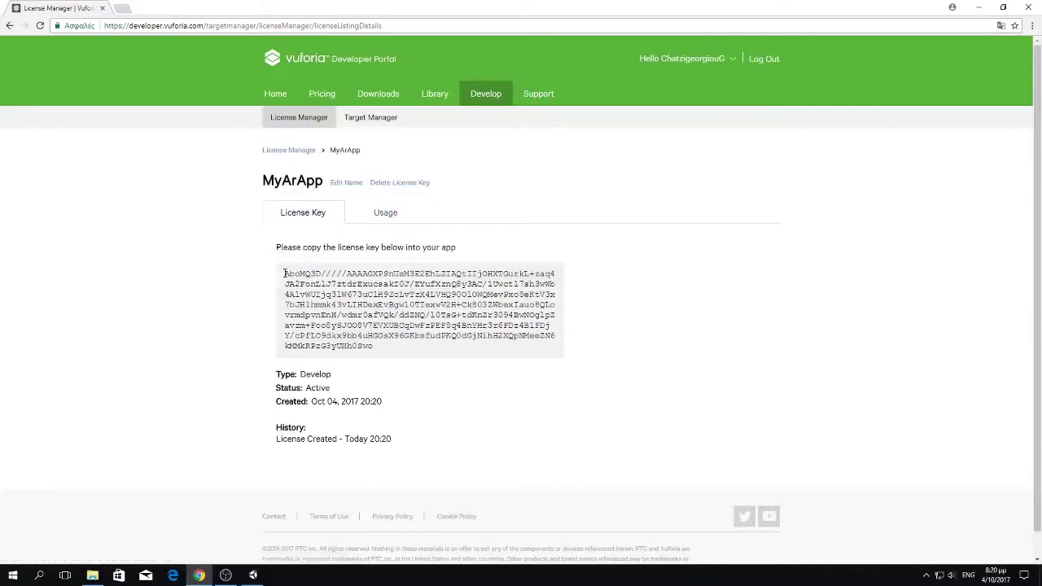
left_click_drag(284, 273, 387, 351)
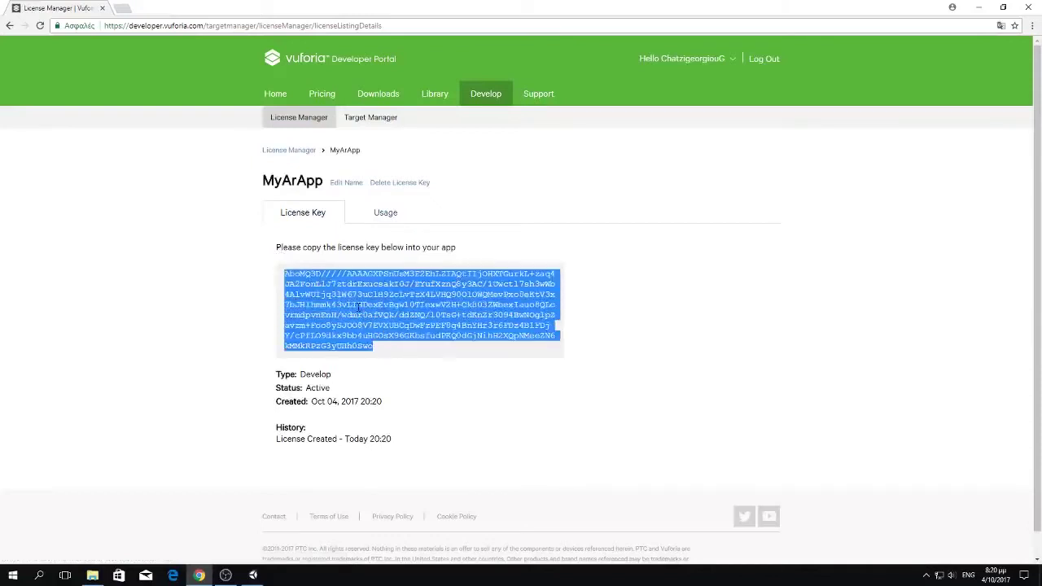
right_click(358, 307)
left_click(387, 314)
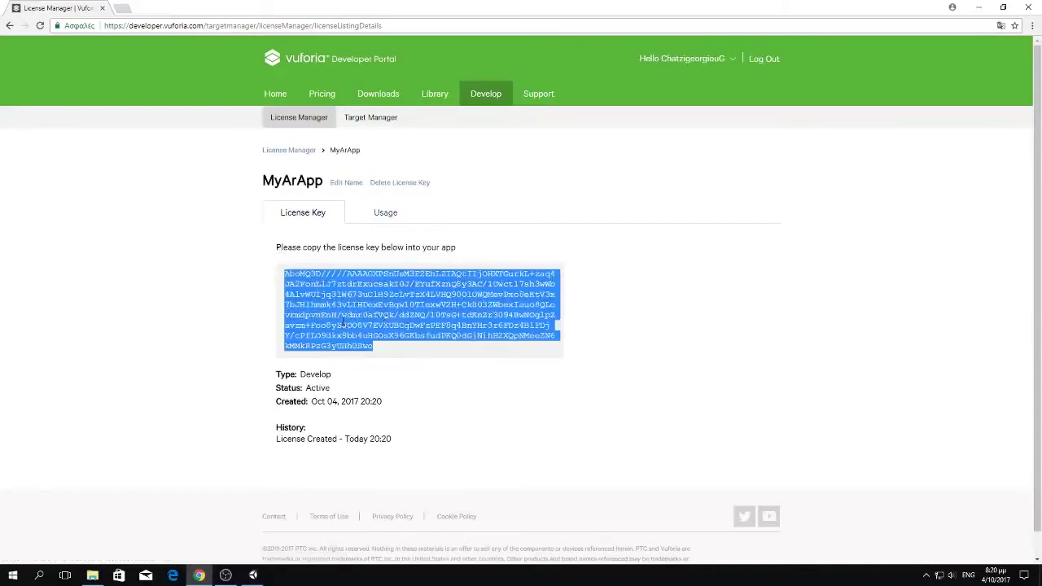
left_click(253, 574)
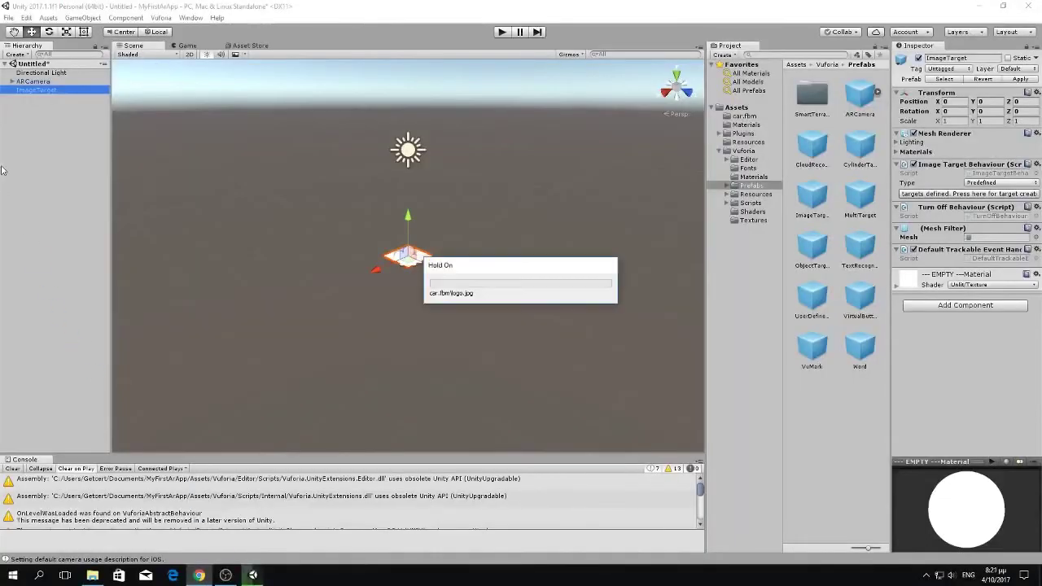
- Paste the copied key into ARCamera's Vuforia configuration App License Key field
left_click(33, 83)
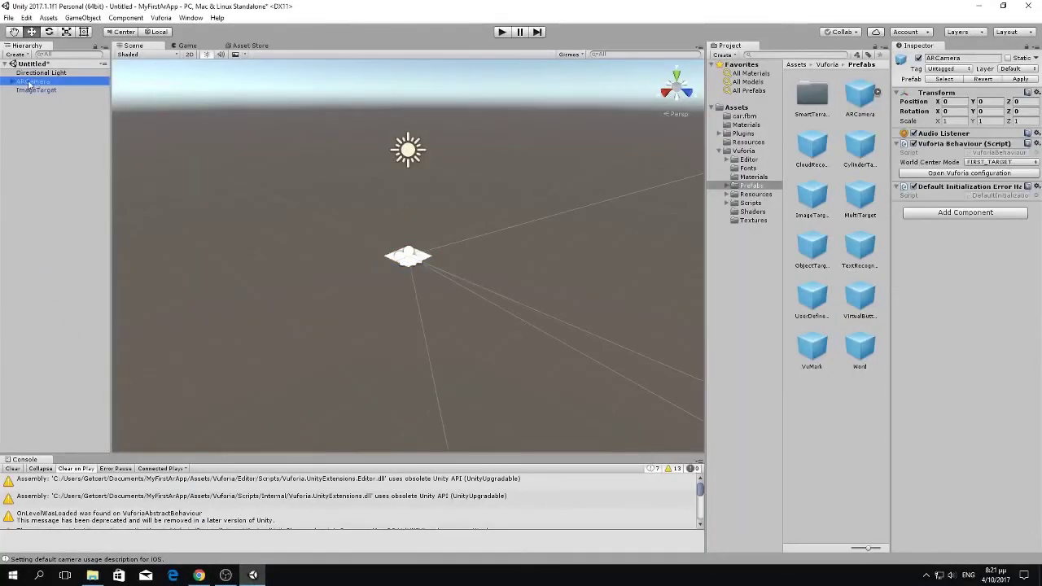
left_click(959, 173)
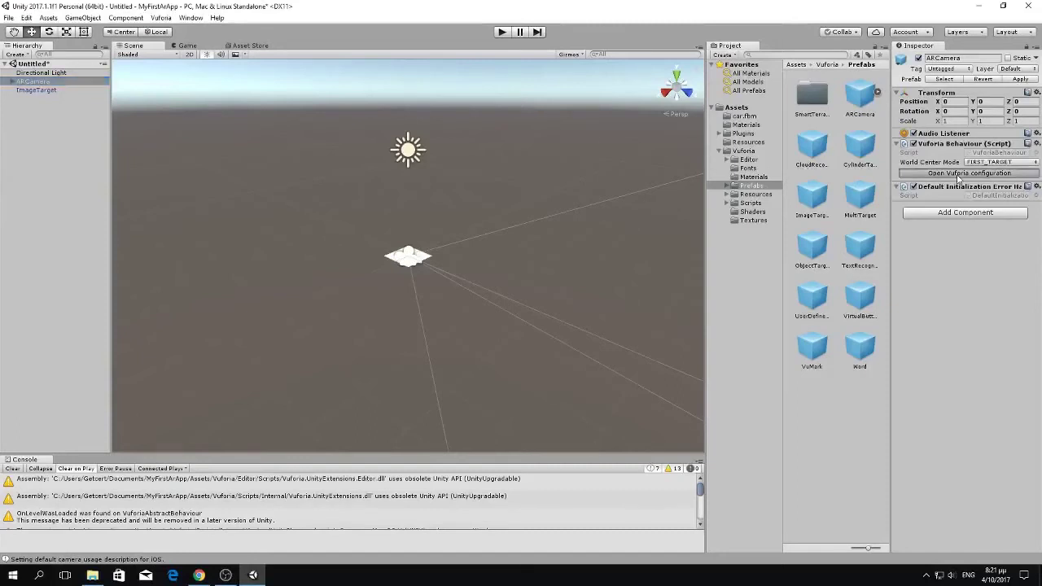
left_click(985, 108)
right_click(985, 109)
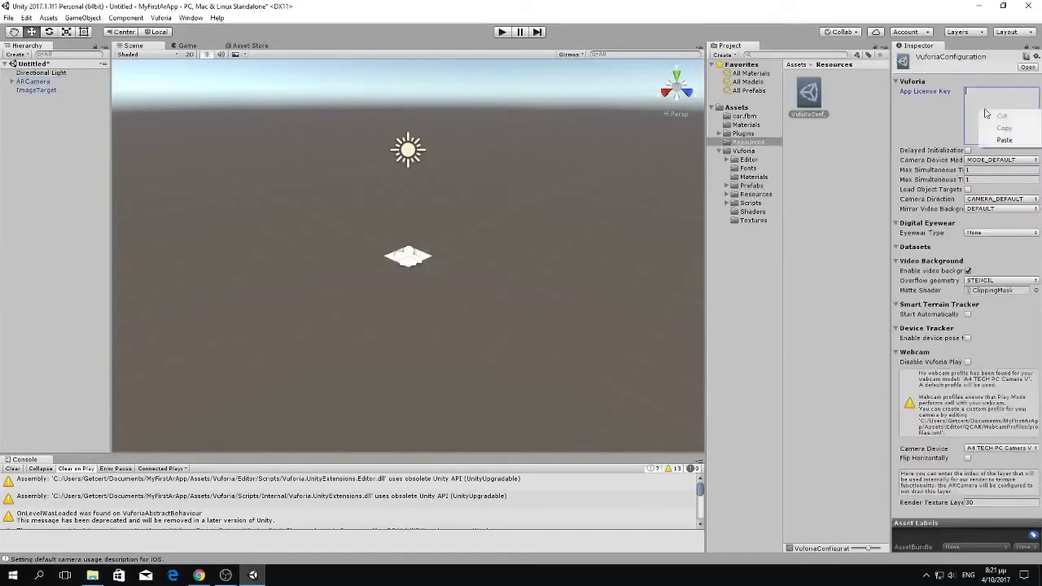
left_click(998, 135)
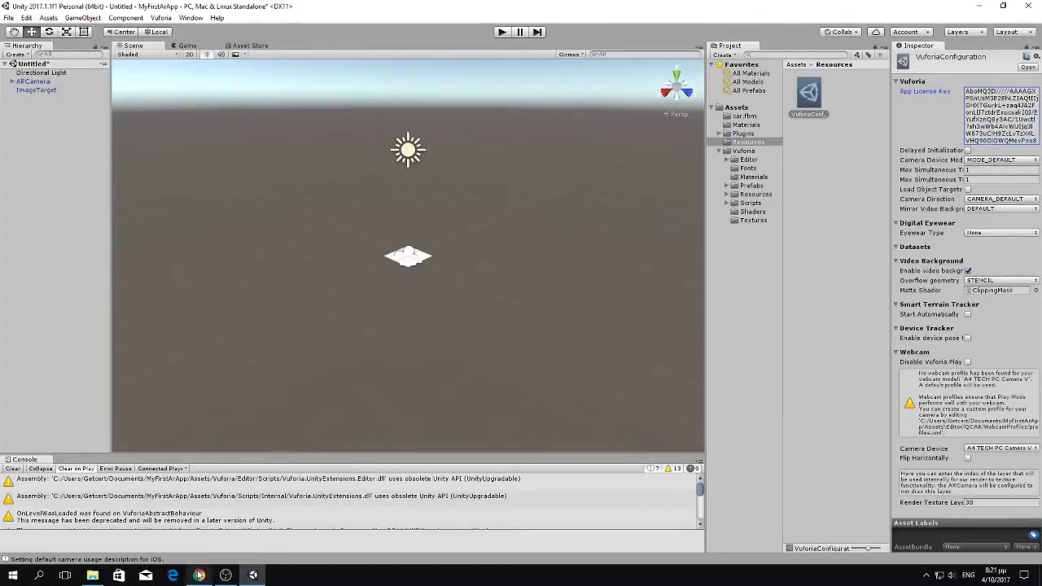
left_click(199, 576)
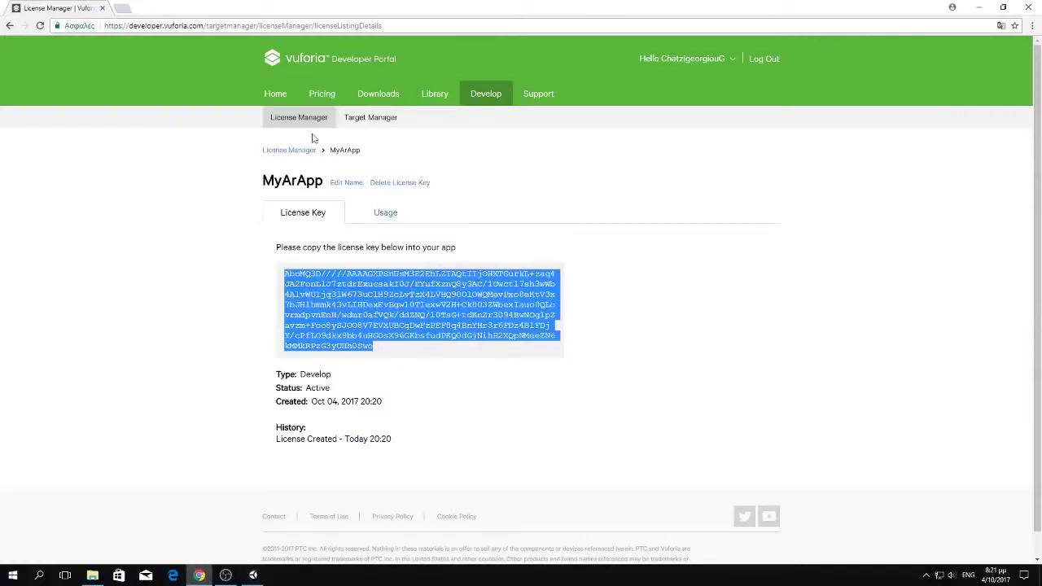
- Create a Device-type target database named Audi_Q7 in the Target Manager and open it
left_click(371, 120)
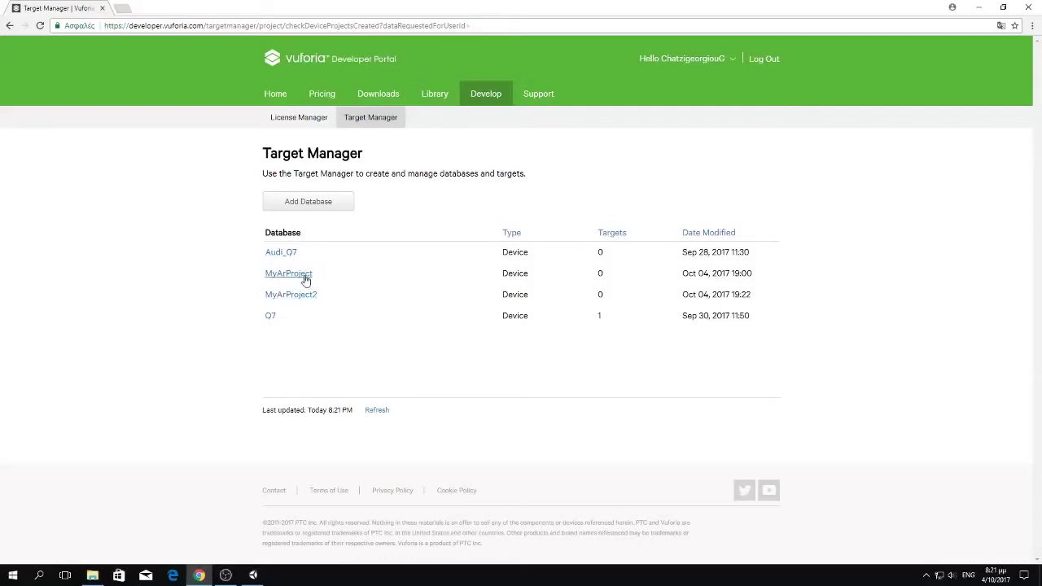
left_click(299, 208)
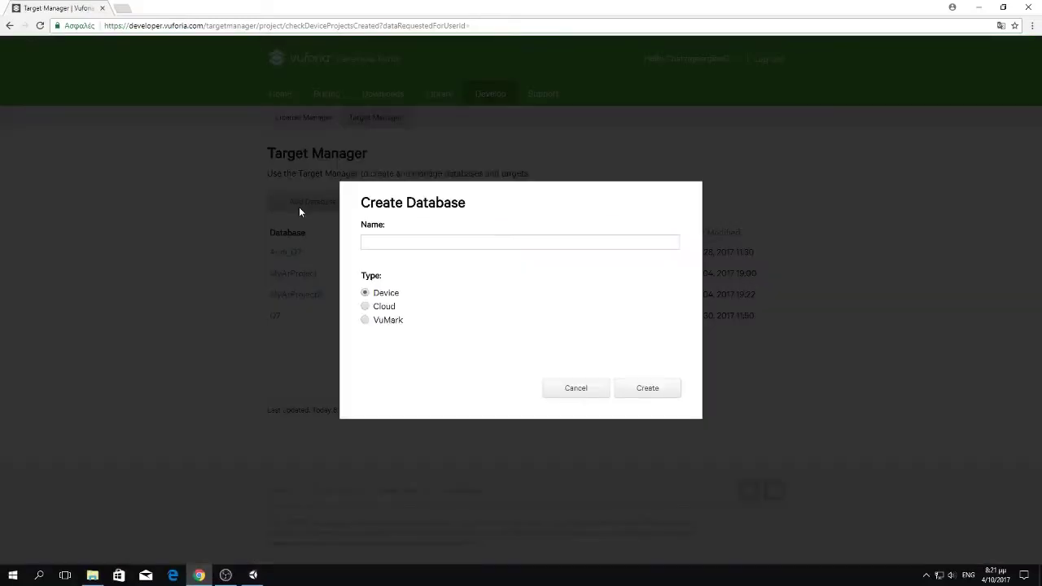
left_click(396, 239)
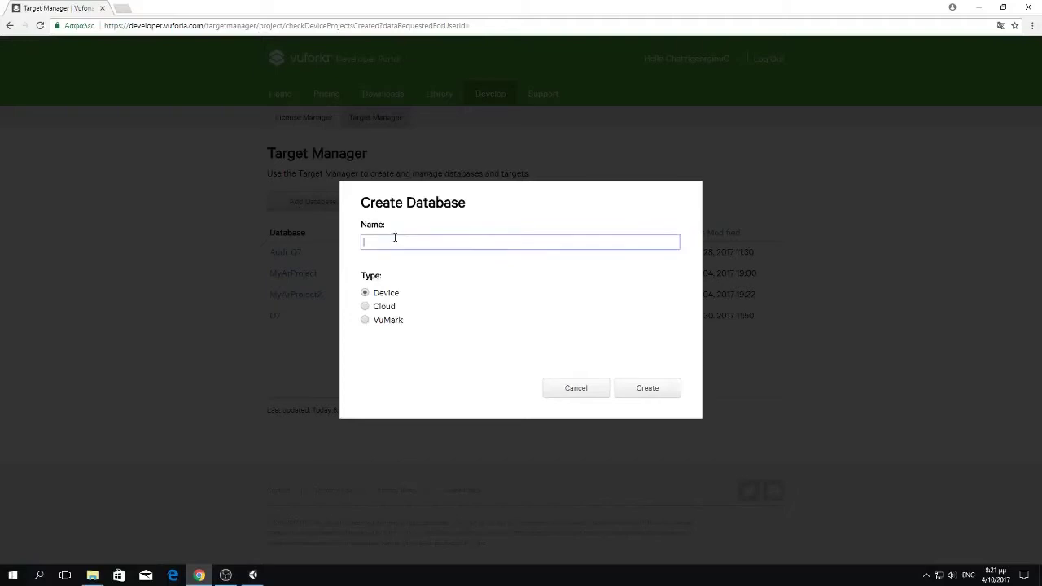
left_click(365, 295)
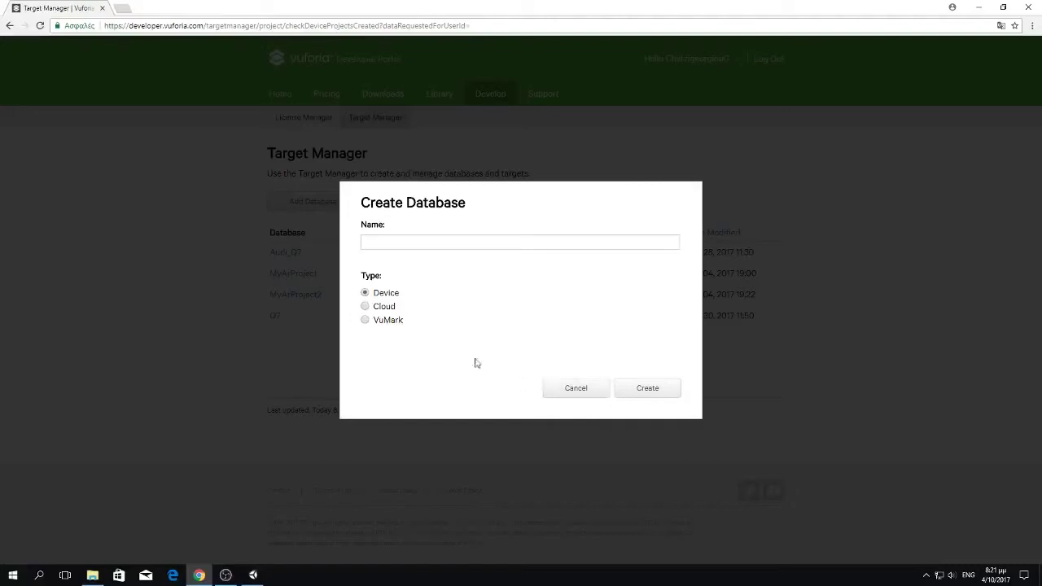
left_click(437, 242)
type("Audi_Q7")
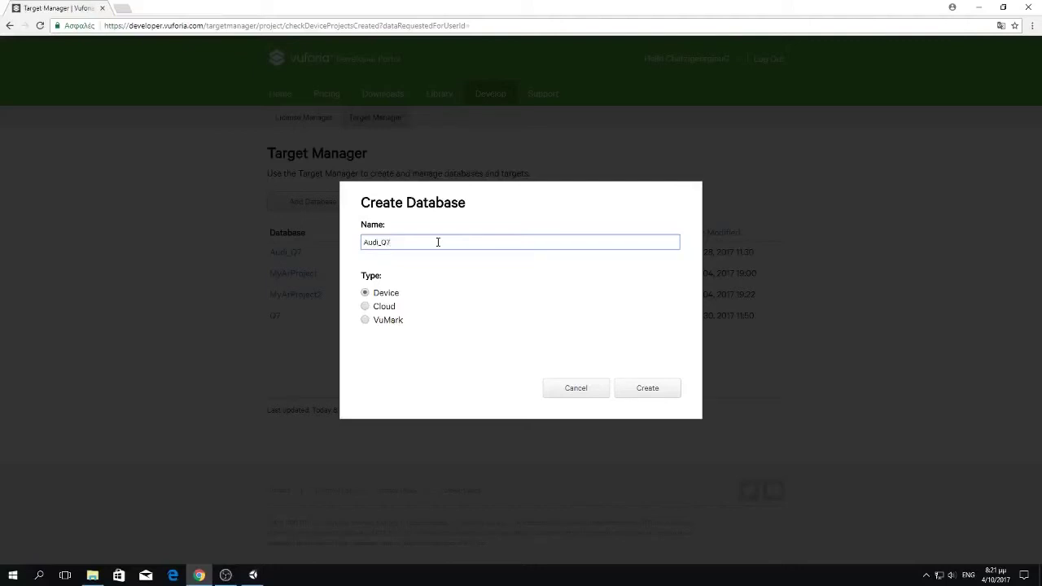
left_click(634, 388)
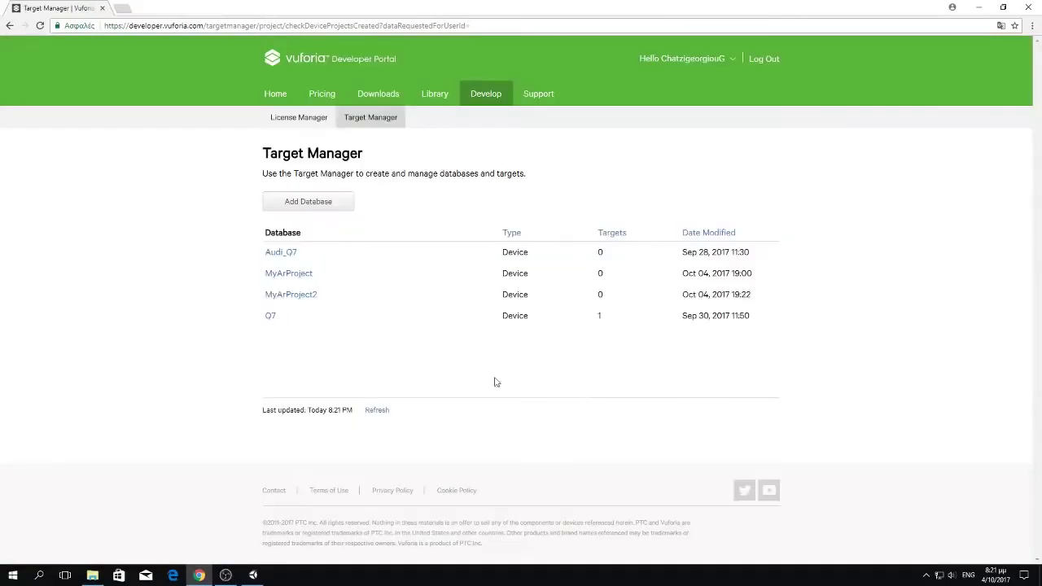
left_click(276, 254)
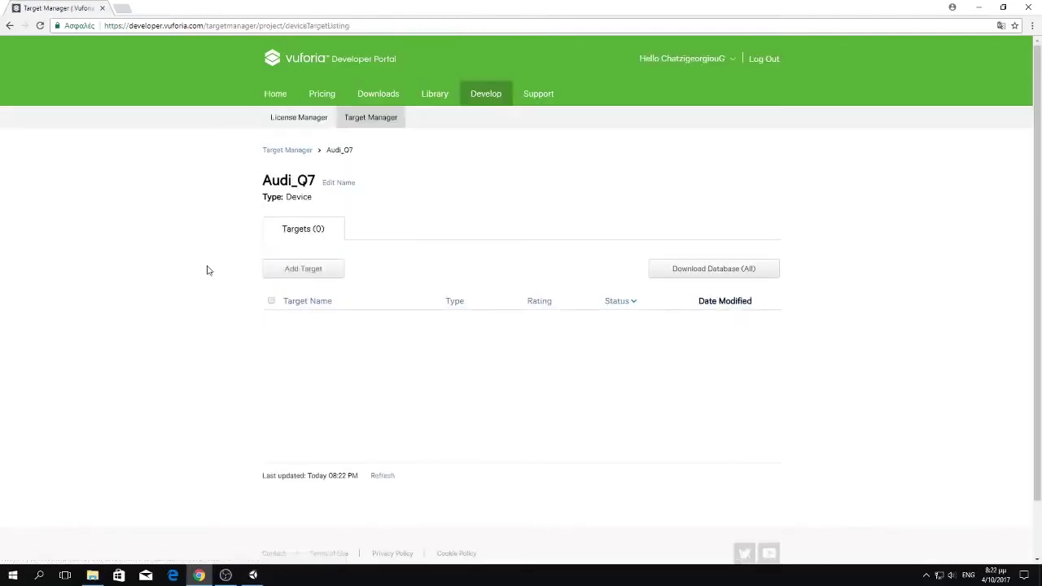
- Upload the 2018-Audi-Q7_Graphite_Gray-v2 photo to Audi_Q7 as a Single Image target, width 20
left_click(288, 272)
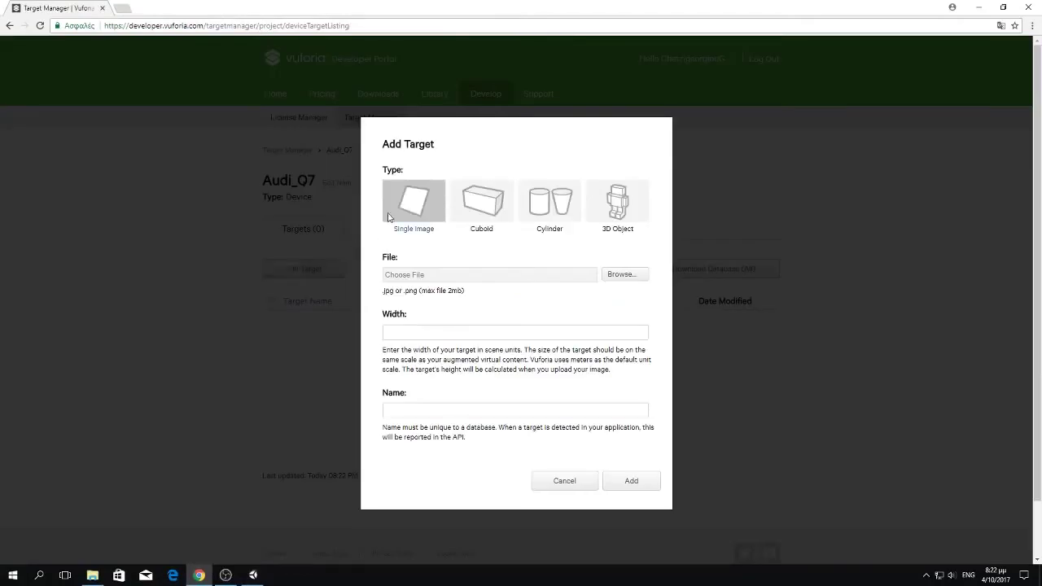
left_click(619, 275)
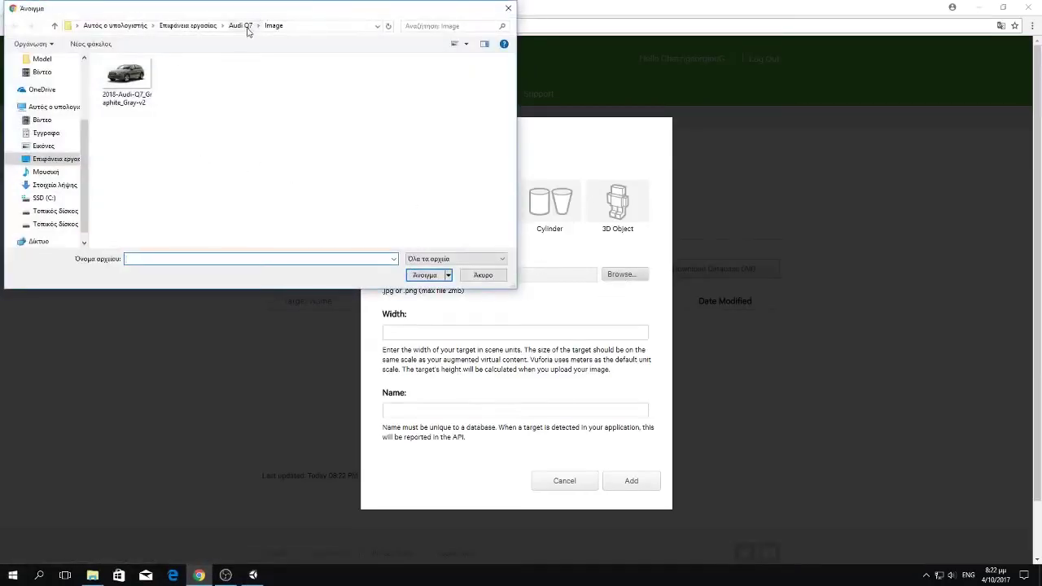
left_click(126, 77)
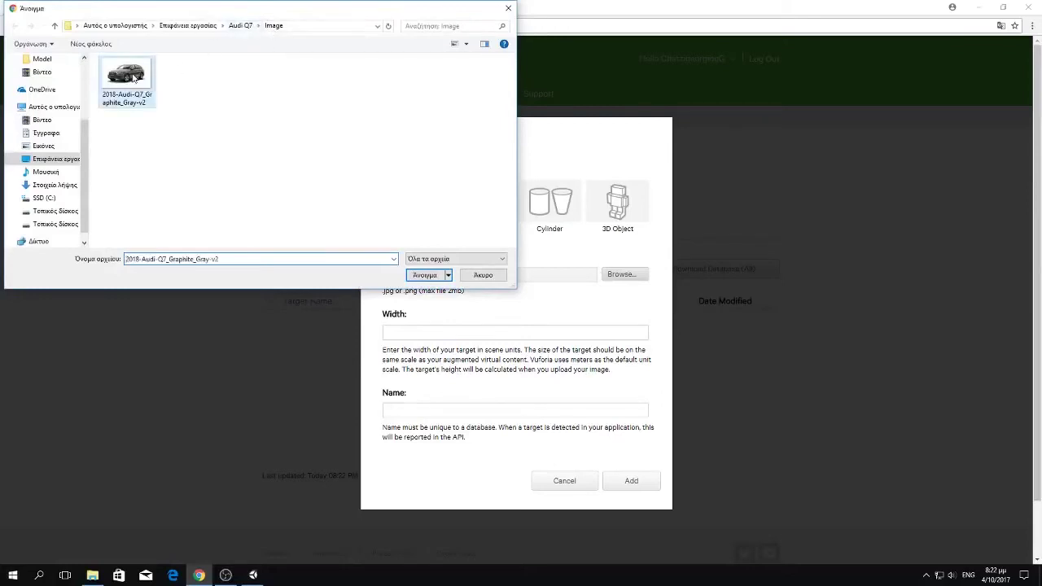
left_click(431, 279)
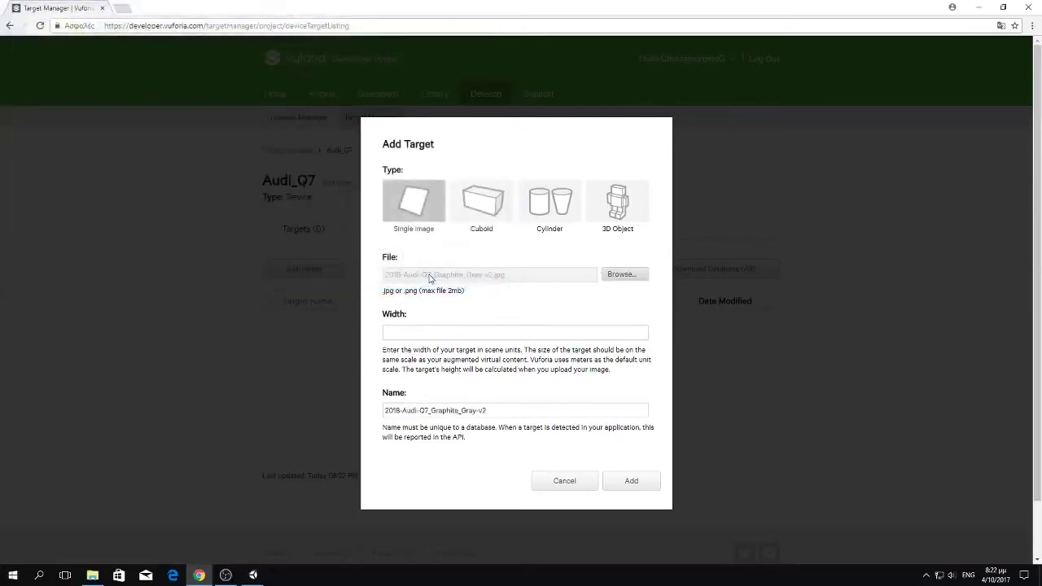
left_click(411, 332)
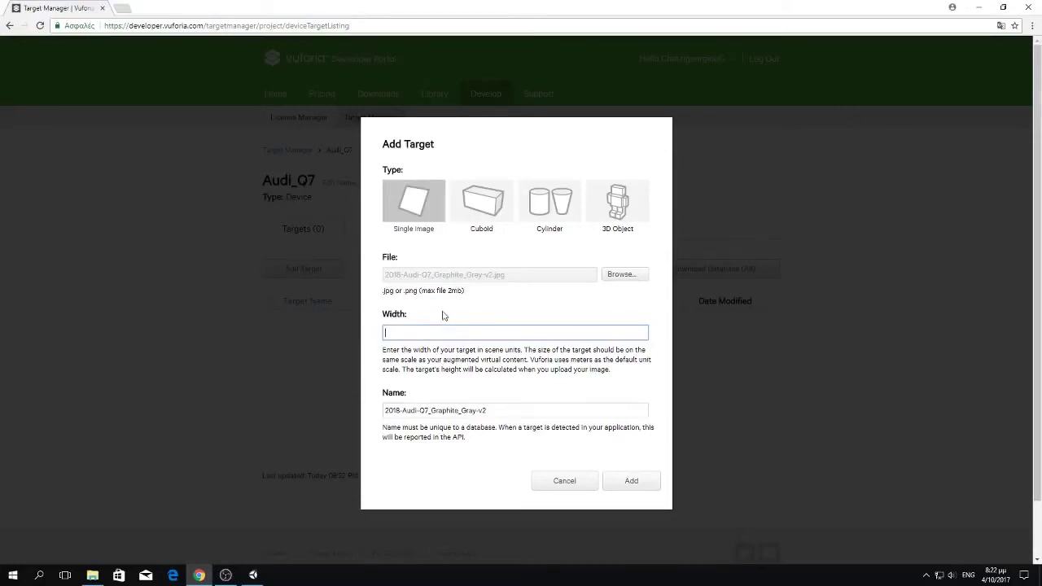
type("20")
left_click(630, 482)
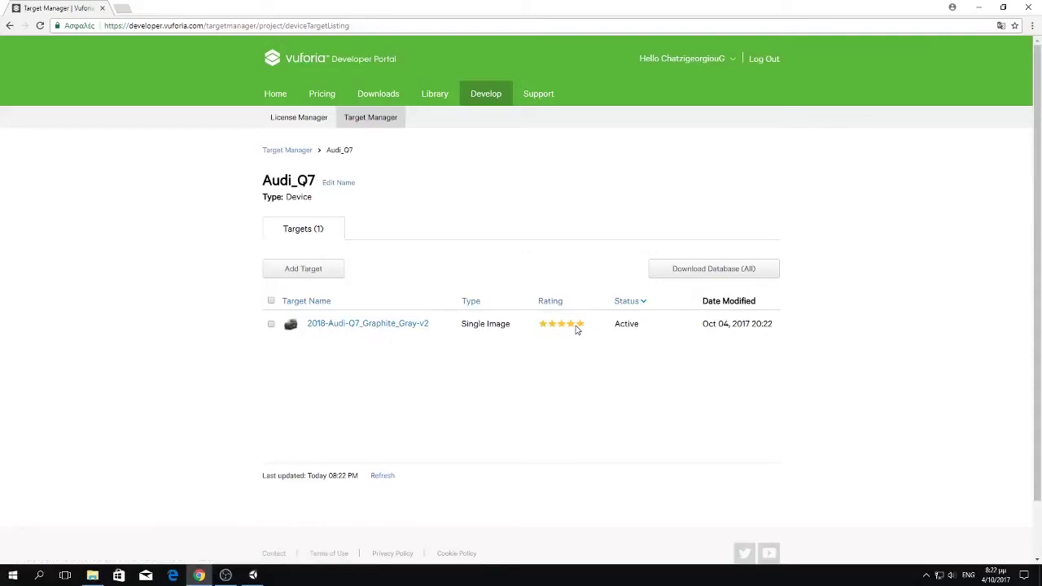
- View the car target's detected feature points, then go back to the Target Manager list
left_click(336, 325)
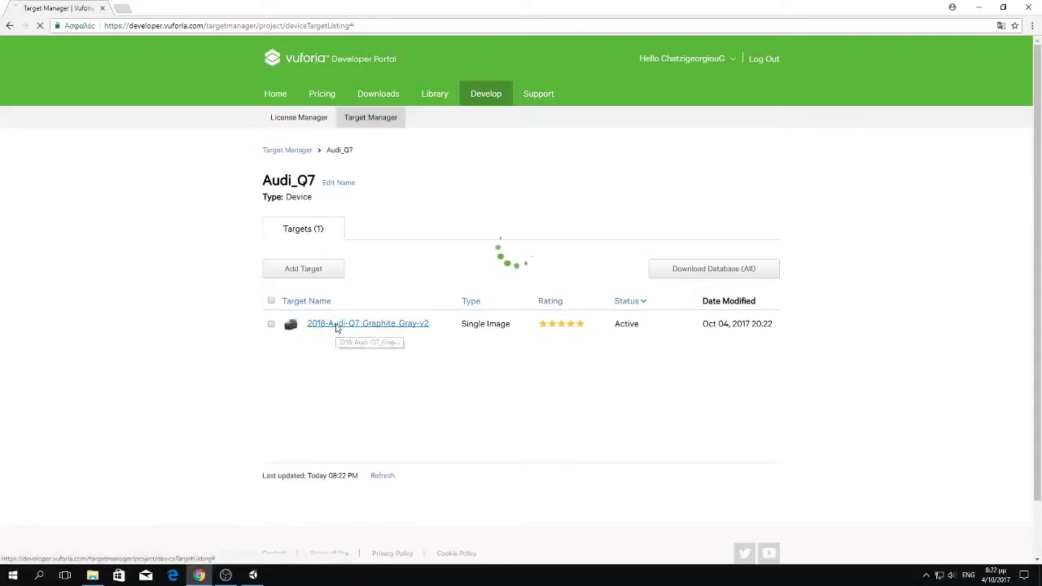
scroll(335, 328, "down", 2)
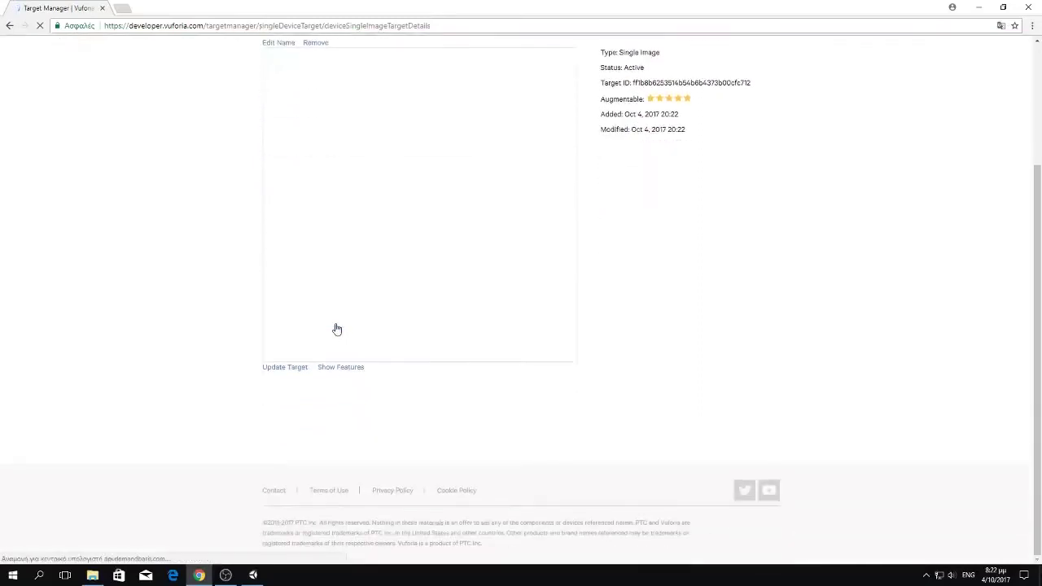
left_click(340, 369)
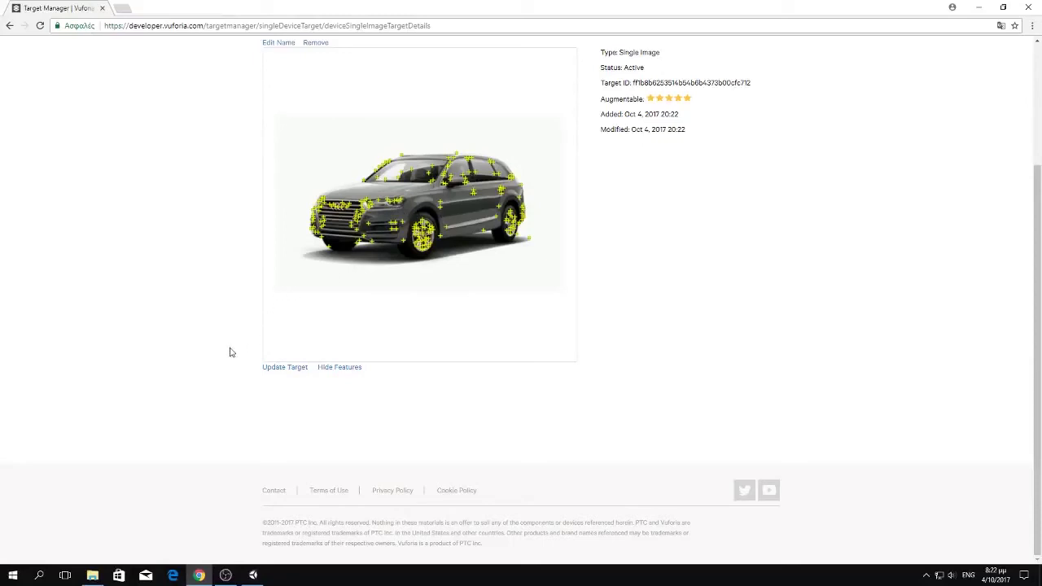
scroll(212, 394, "up", 2)
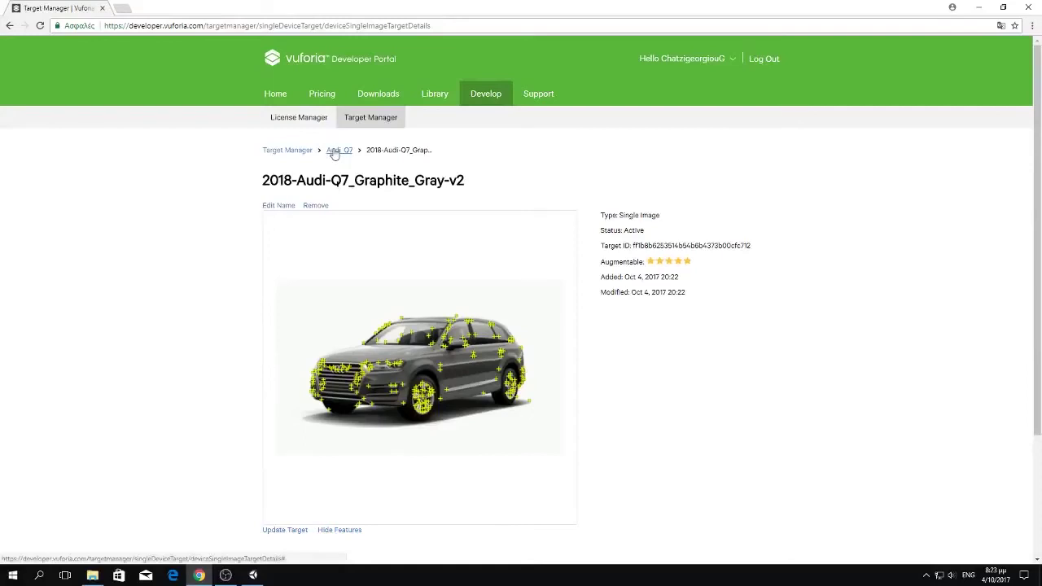
left_click(356, 121)
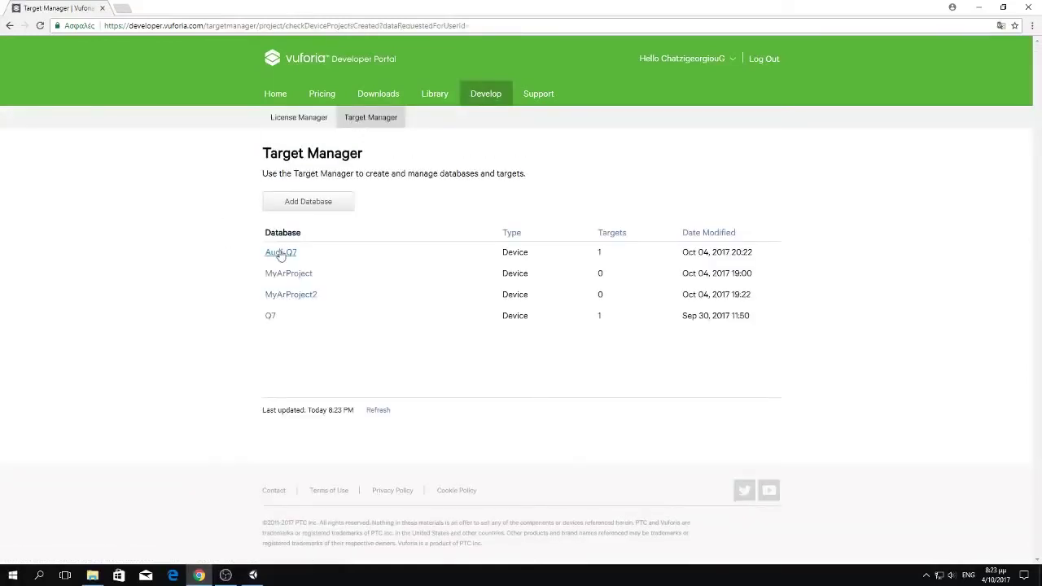
- Download the Audi_Q7 database for Unity Editor as Audi_Q7.unitypackage into the Audi Q7 folder
left_click(280, 253)
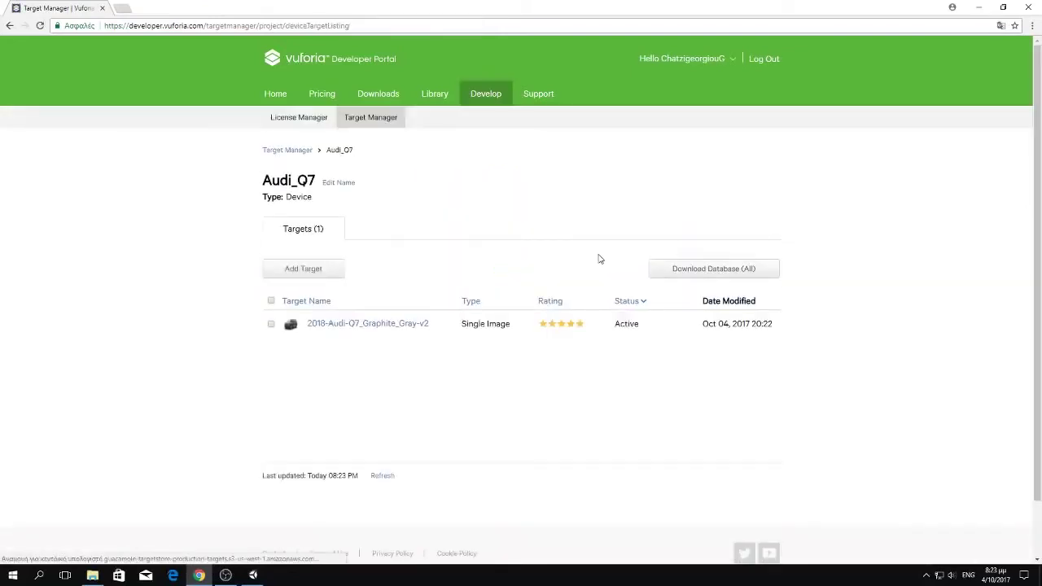
left_click(710, 273)
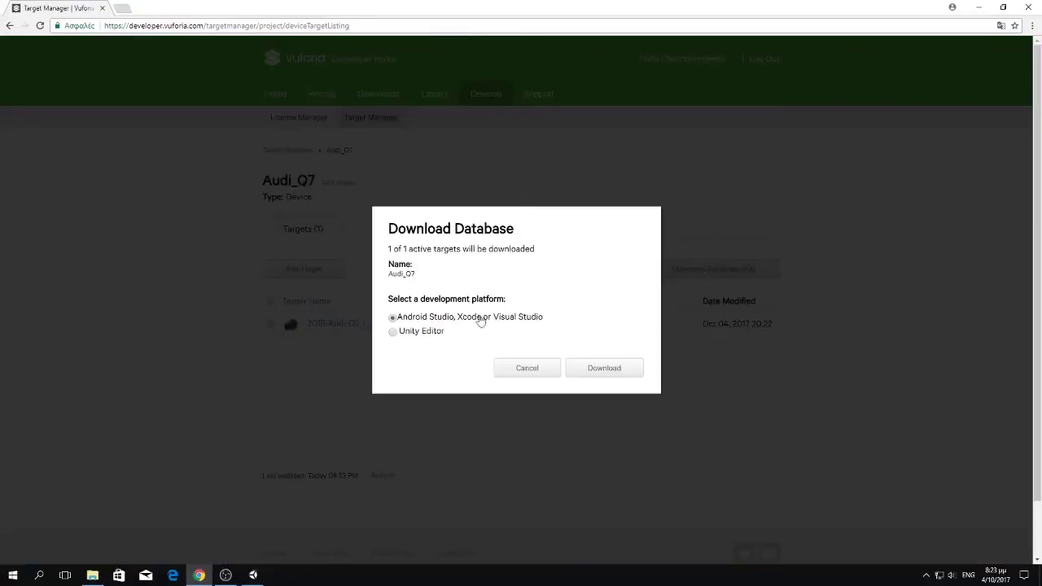
left_click(394, 332)
left_click(594, 371)
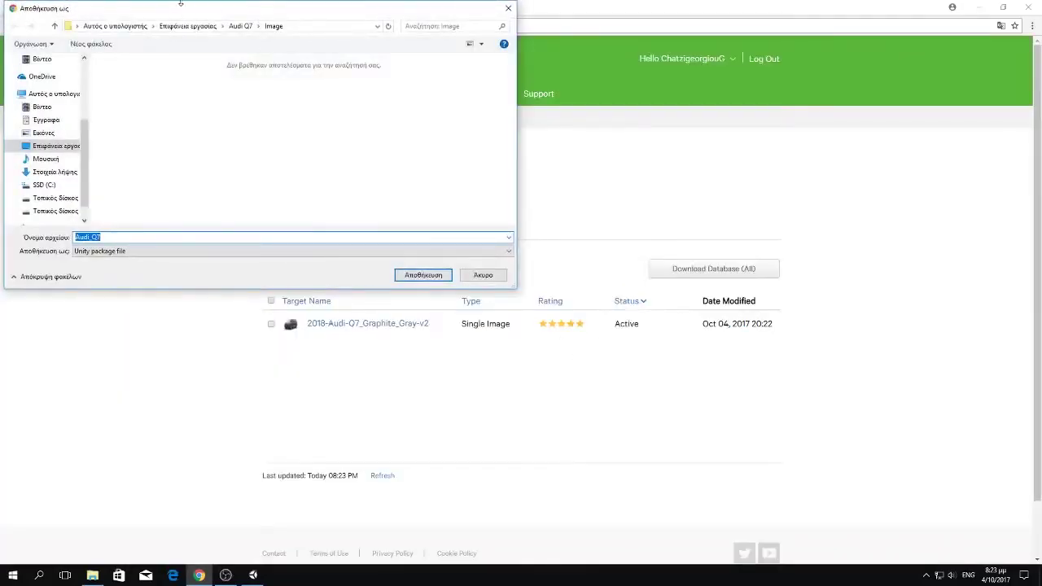
left_click(242, 27)
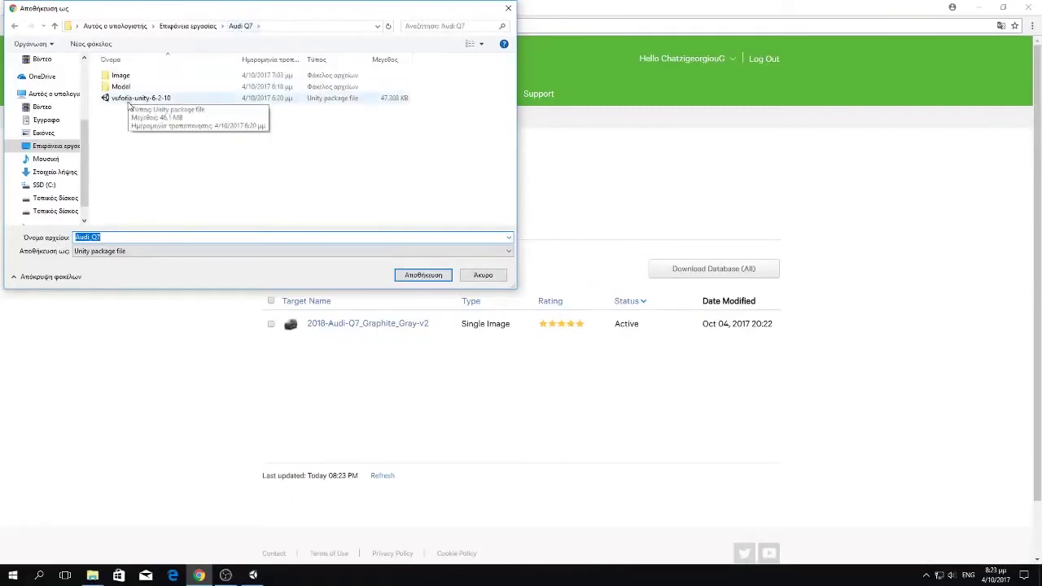
left_click(424, 275)
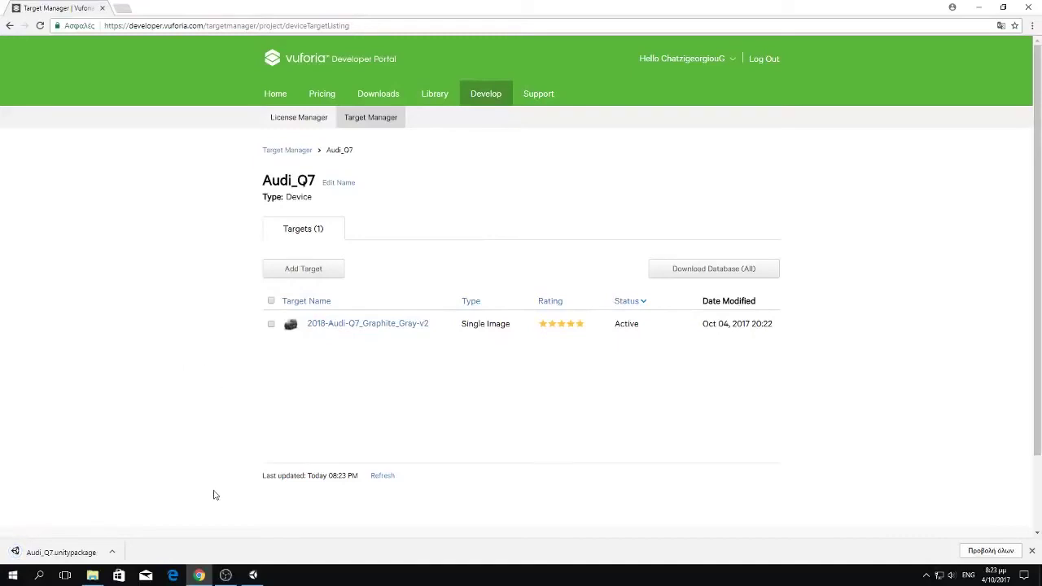
left_click(252, 576)
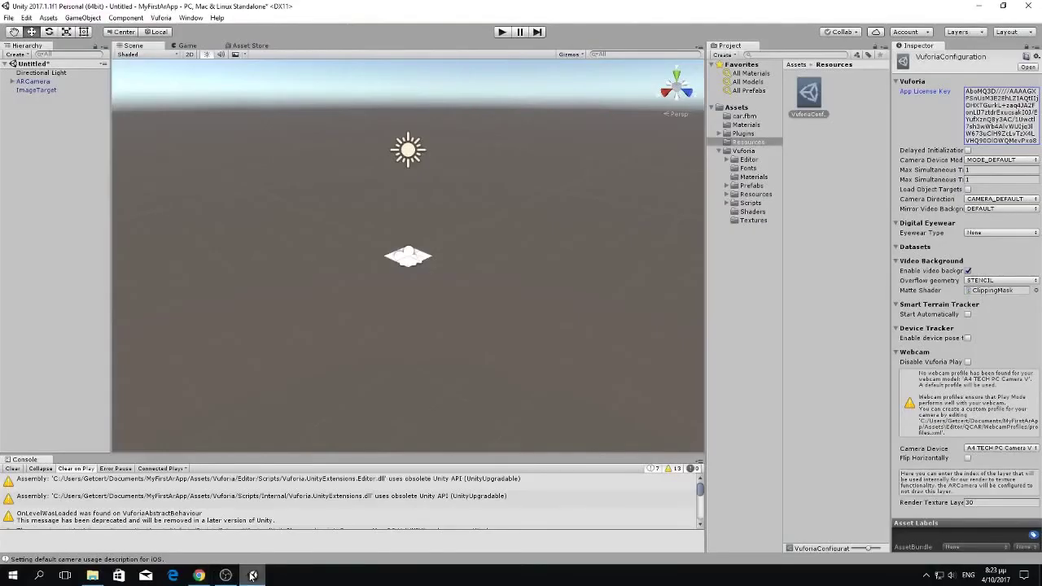
- Import all files of Audi_Q7.unitypackage from the Audi Q7 folder as a custom package
left_click(26, 17)
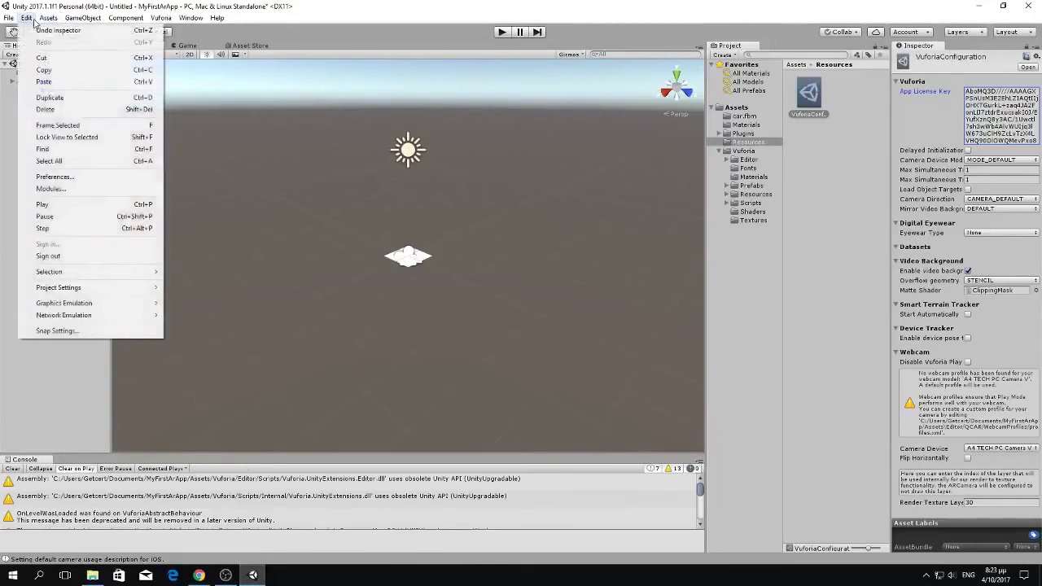
mouse_move(48, 18)
mouse_move(81, 109)
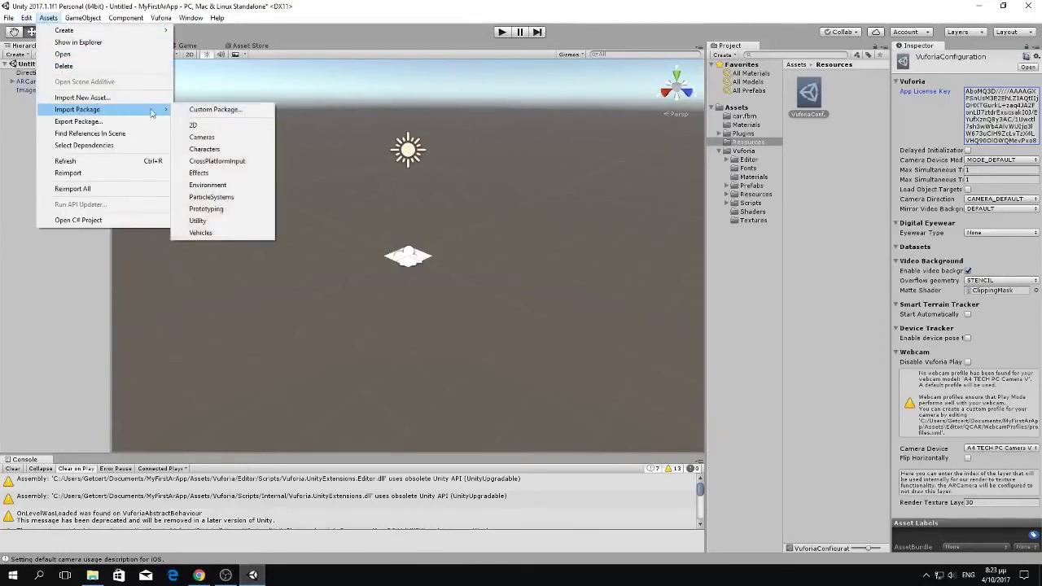
left_click(205, 110)
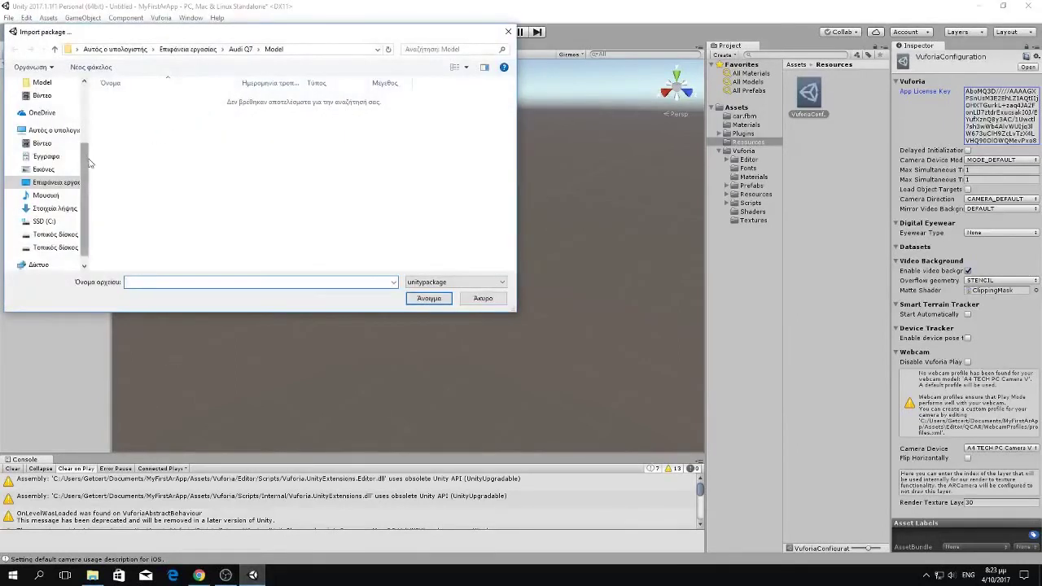
left_click(235, 50)
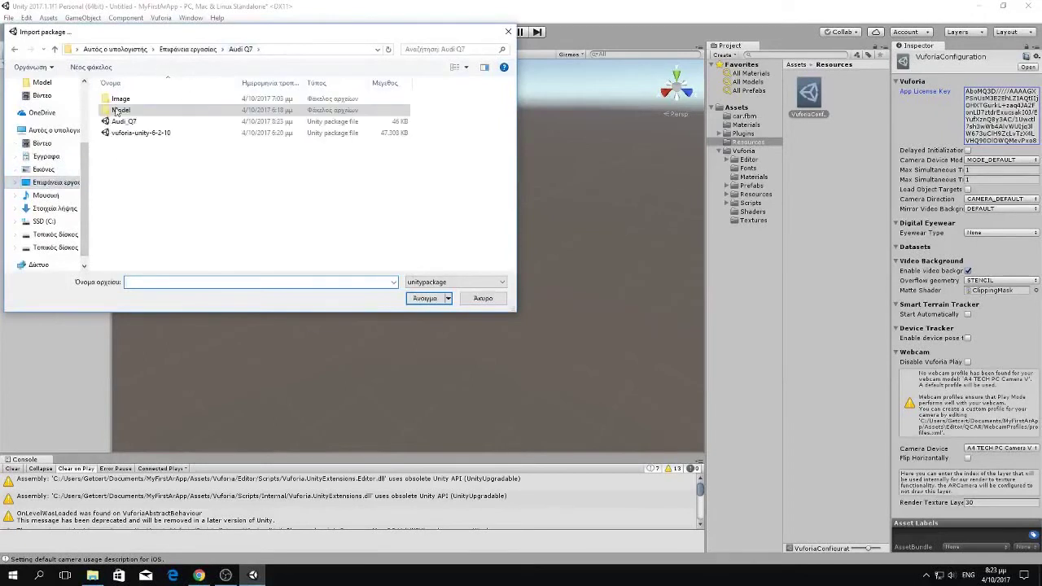
left_click(126, 122)
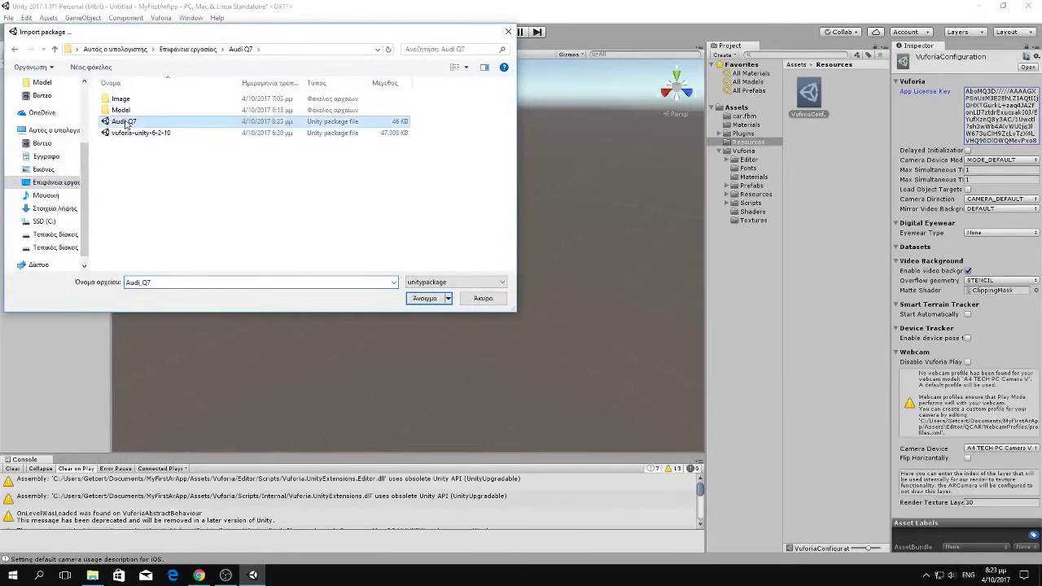
left_click(421, 301)
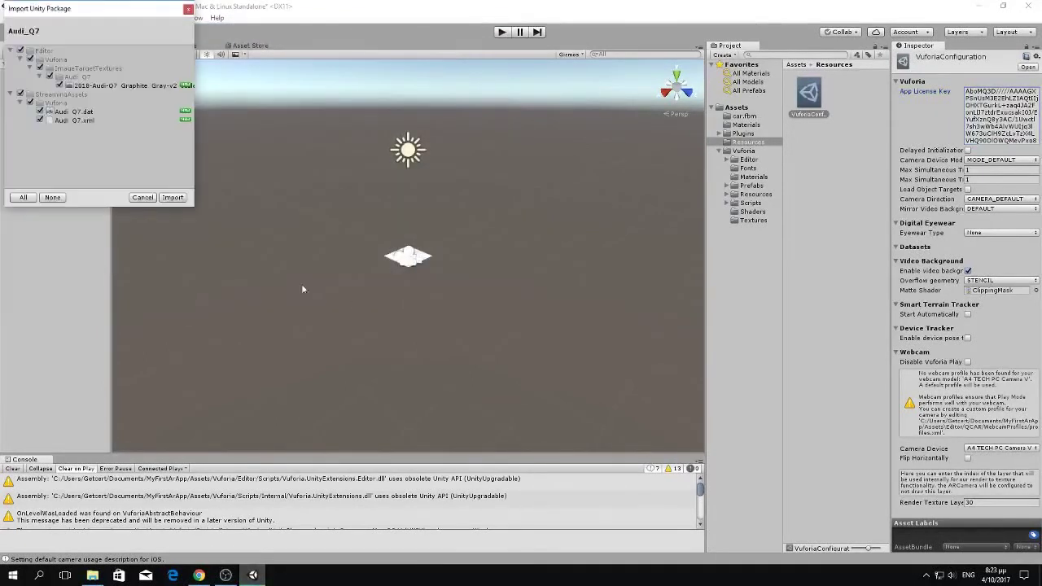
left_click(172, 198)
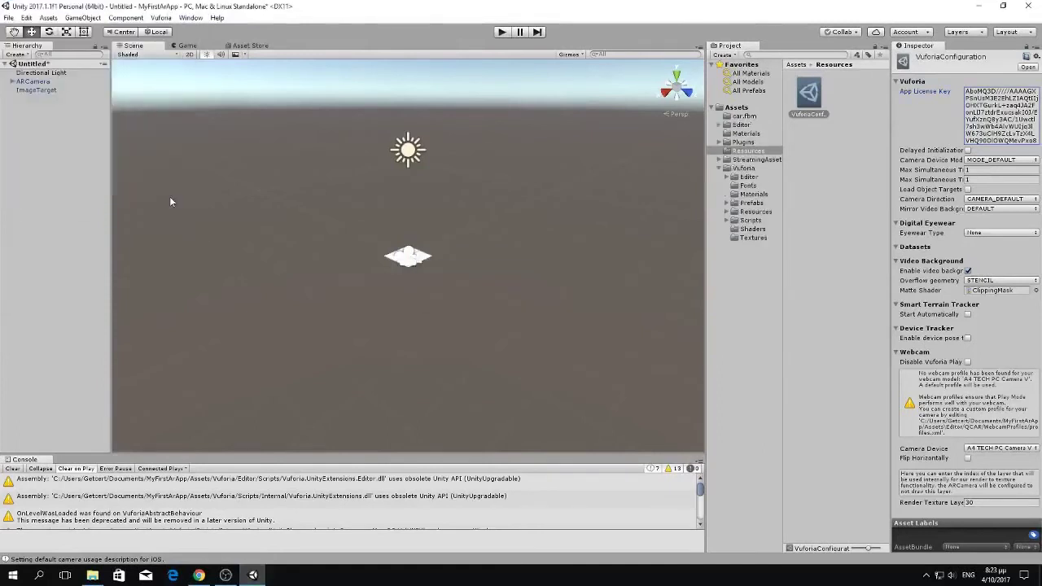
- Enable Load and Activate for the Audi_Q7 database in ARCamera's Vuforia configuration
left_click(29, 82)
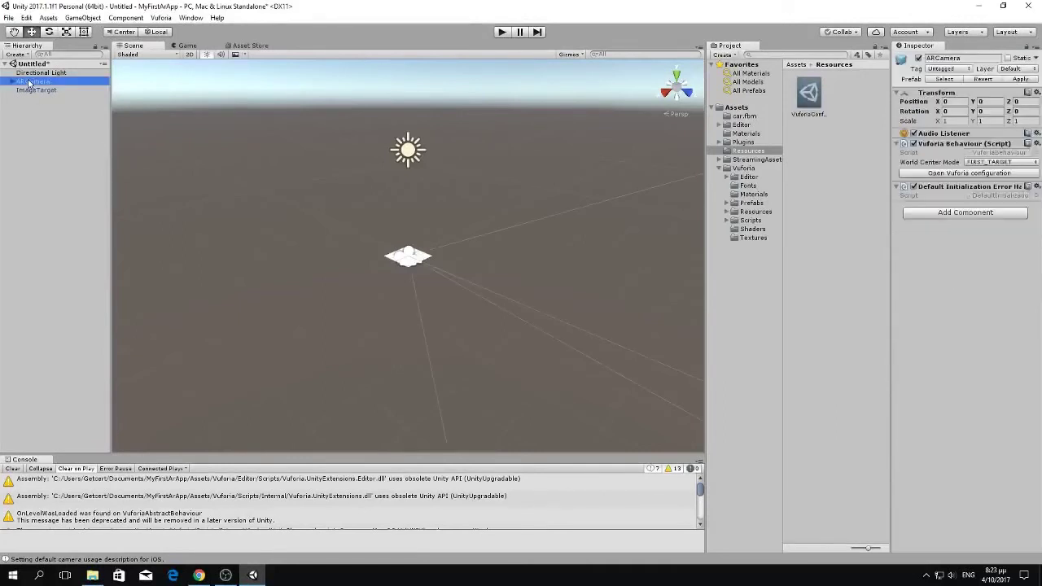
left_click(943, 174)
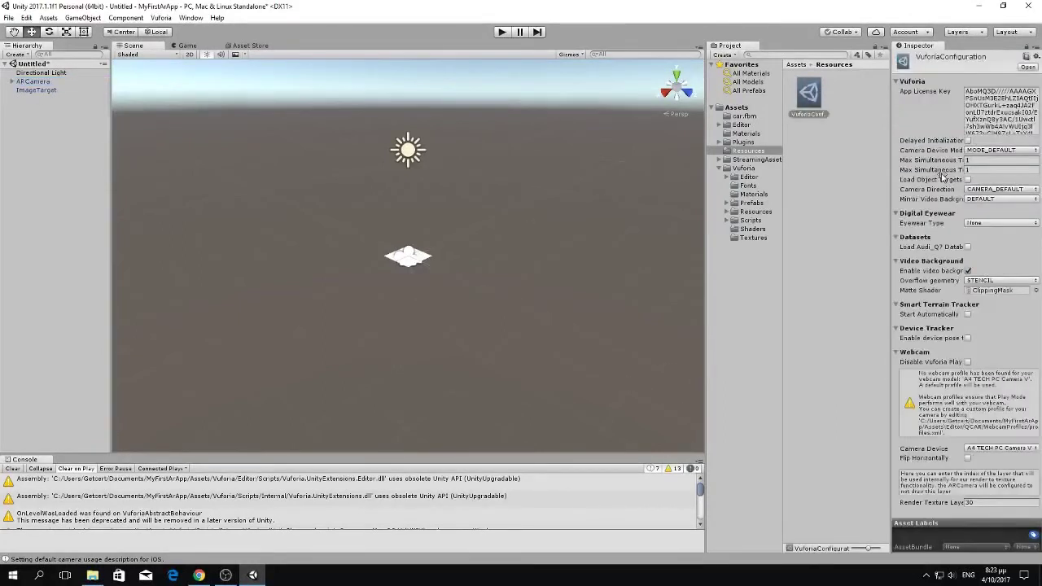
left_click(968, 247)
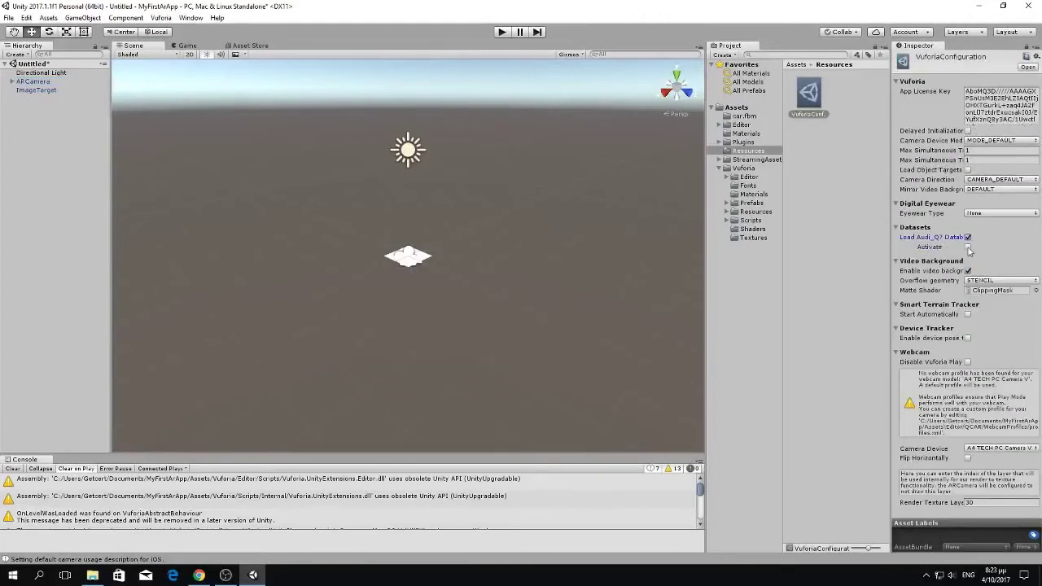
left_click(968, 247)
left_click(48, 91)
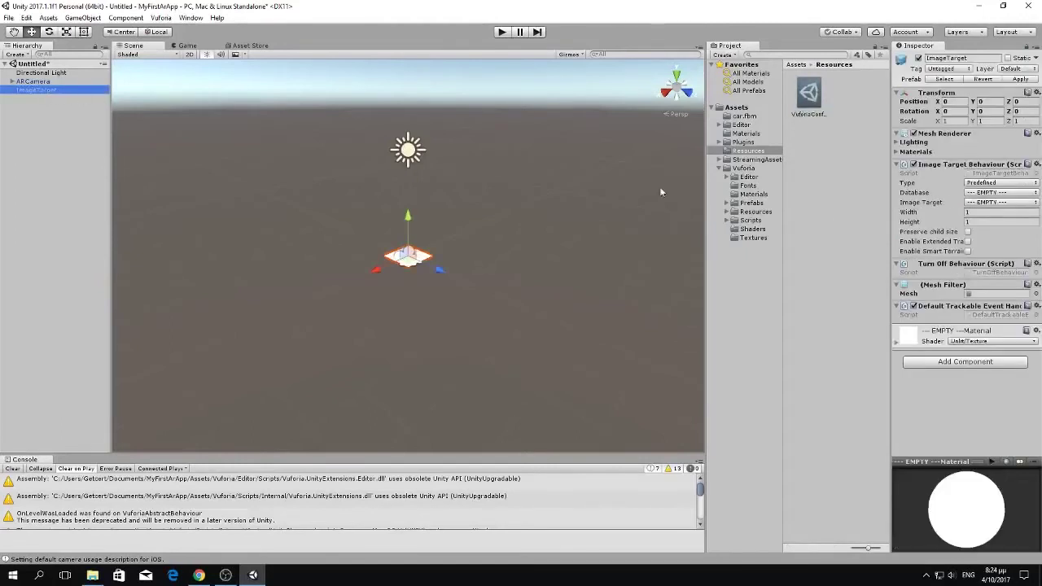
left_click(977, 193)
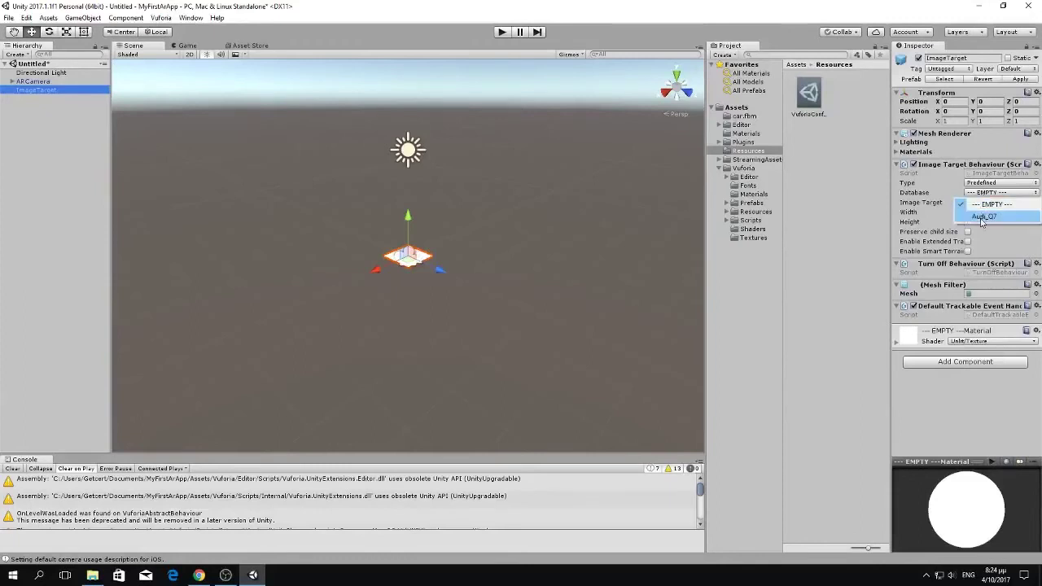
- Set the ImageTarget's database to Audi_Q7, keeping the 2018-Audi-Q7_Graphite_Gray image at width 20
left_click(982, 218)
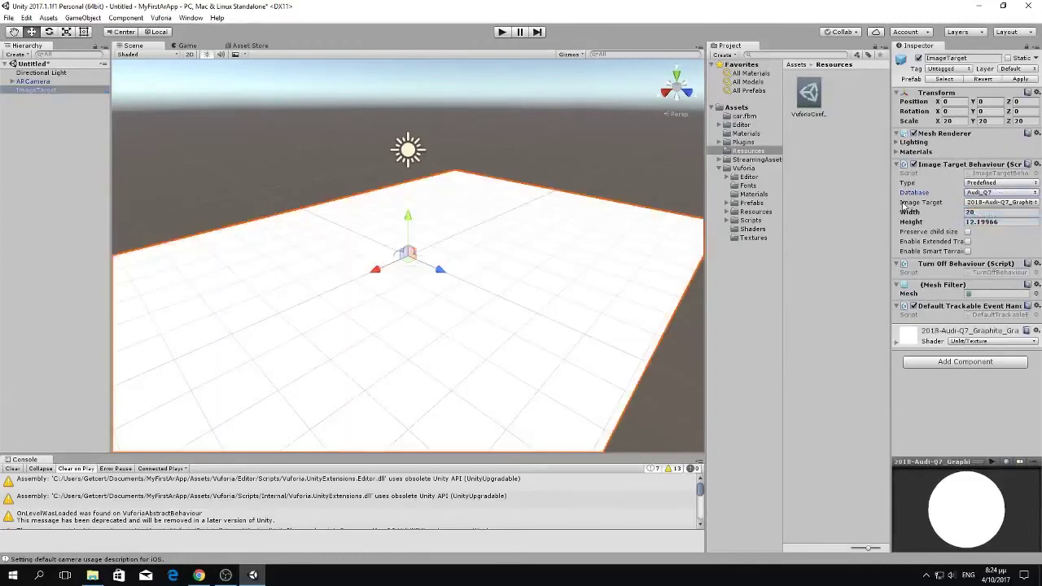
left_click(981, 203)
left_click(985, 213)
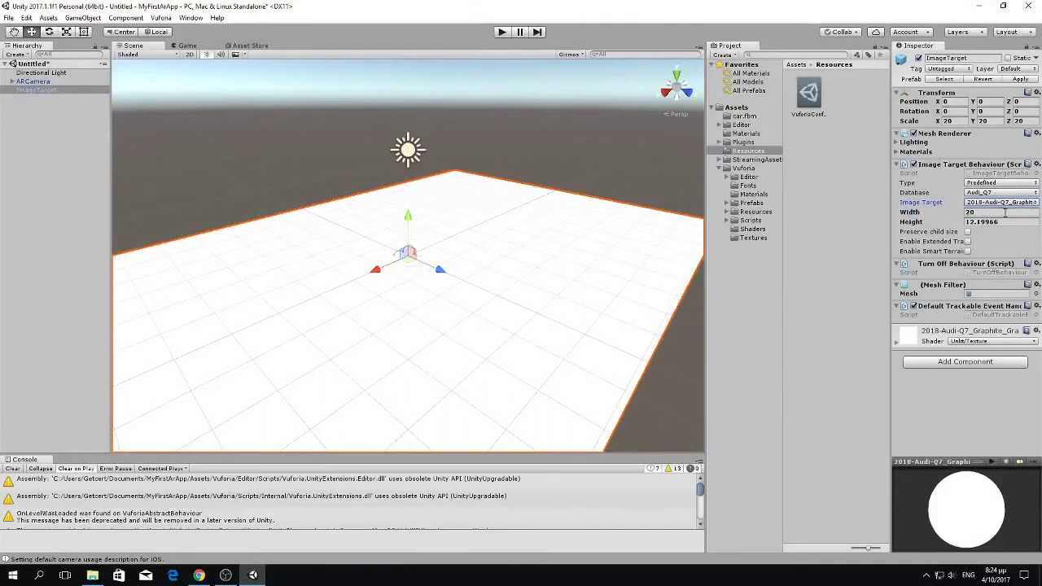
left_click(933, 214)
mouse_move(398, 254)
left_mouse_down("alt")
mouse_move(365, 208)
mouse_move(359, 261)
left_mouse_up("alt")
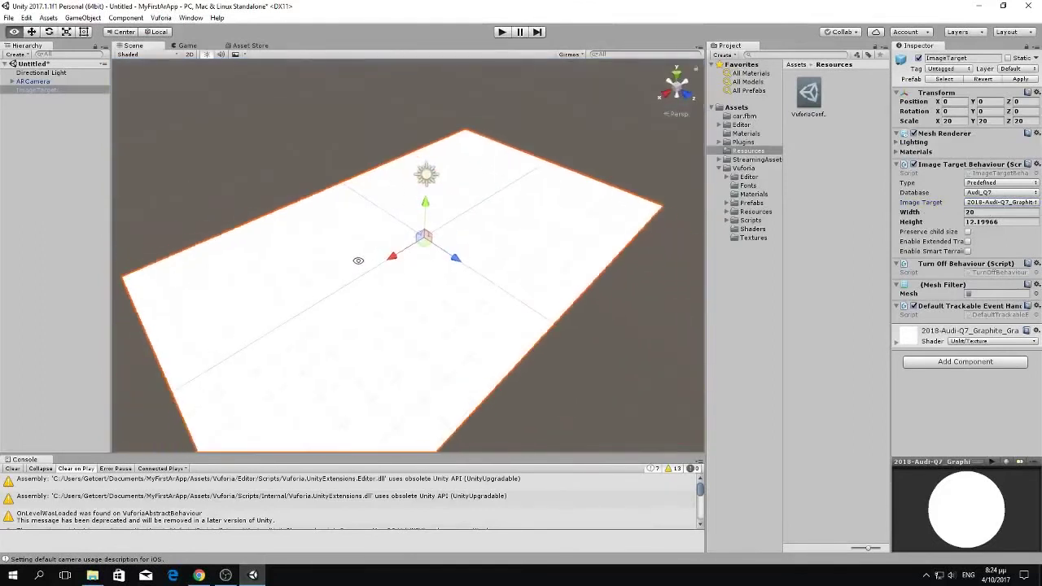
mouse_move(358, 261)
left_mouse_down("alt")
mouse_move(381, 274)
mouse_move(375, 224)
left_mouse_up("alt")
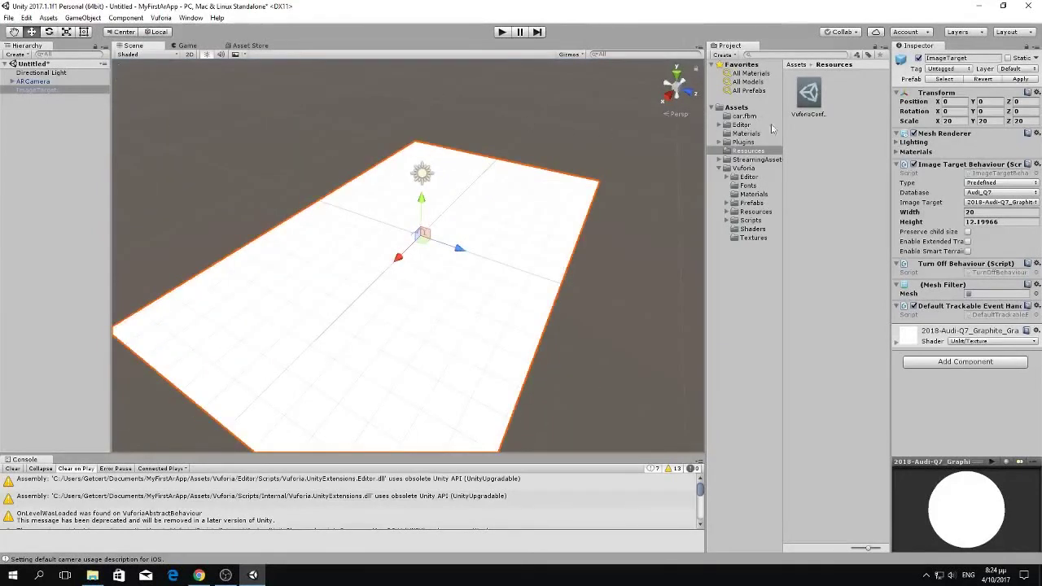
- Drag the car model from Assets into the scene as a child of ImageTarget
left_click(795, 67)
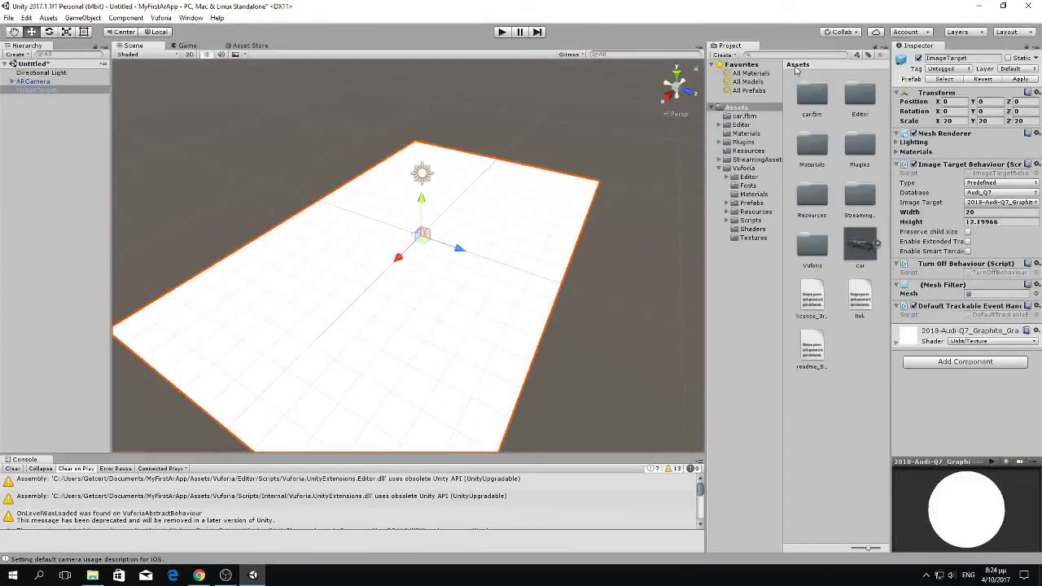
left_click(734, 109)
left_click_drag(852, 251, 458, 203)
left_click_drag(52, 105, 31, 94)
key("f")
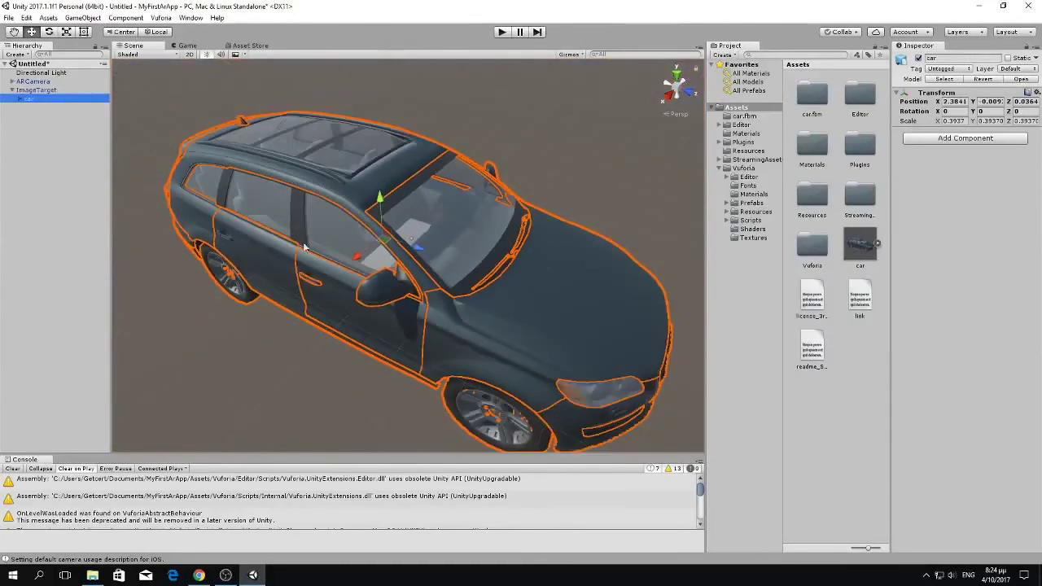
- Scale the car down to 0.0209 so it fits the image target
left_click(66, 32)
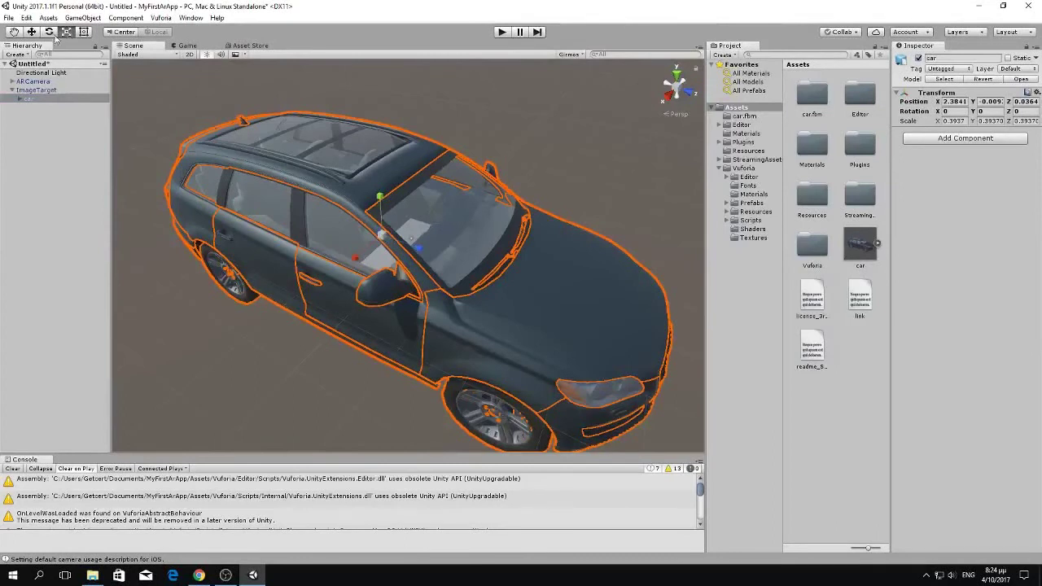
left_click_drag(379, 241, 365, 284)
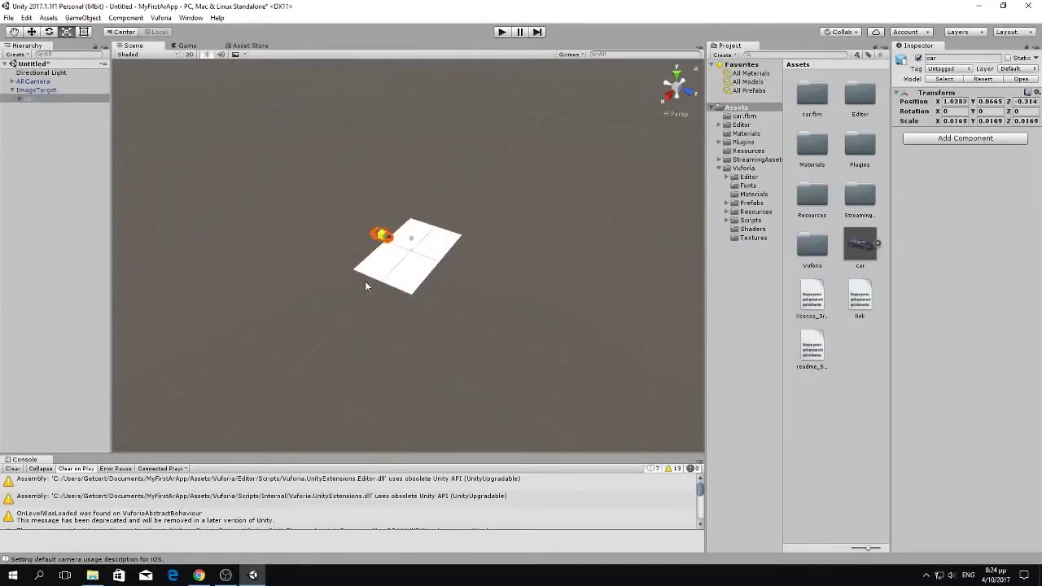
scroll(365, 280, "up", 5)
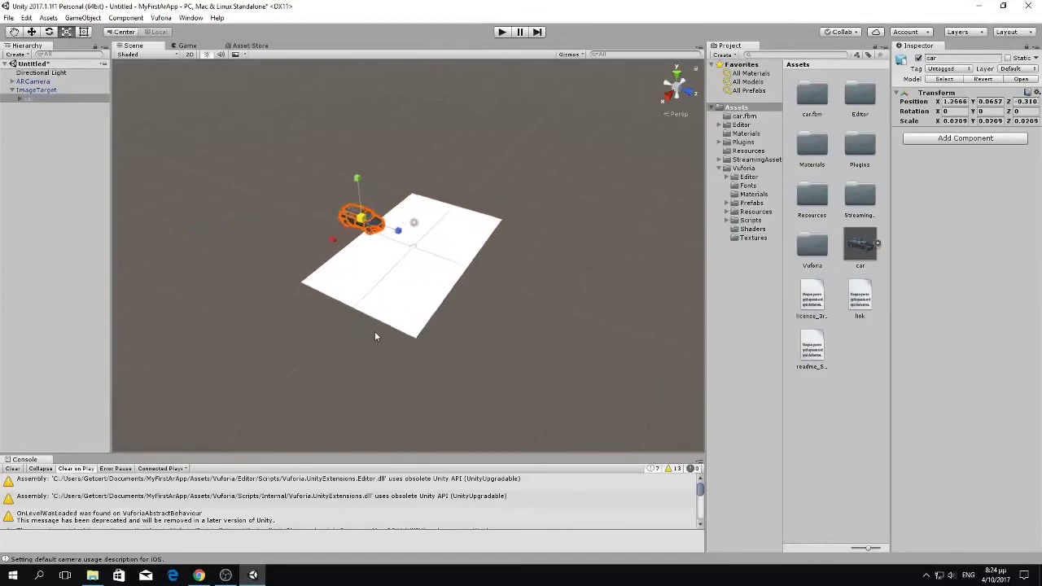
- Centre the car on the image target and lower it onto the target surface
left_click_drag(295, 314, 323, 205, "alt")
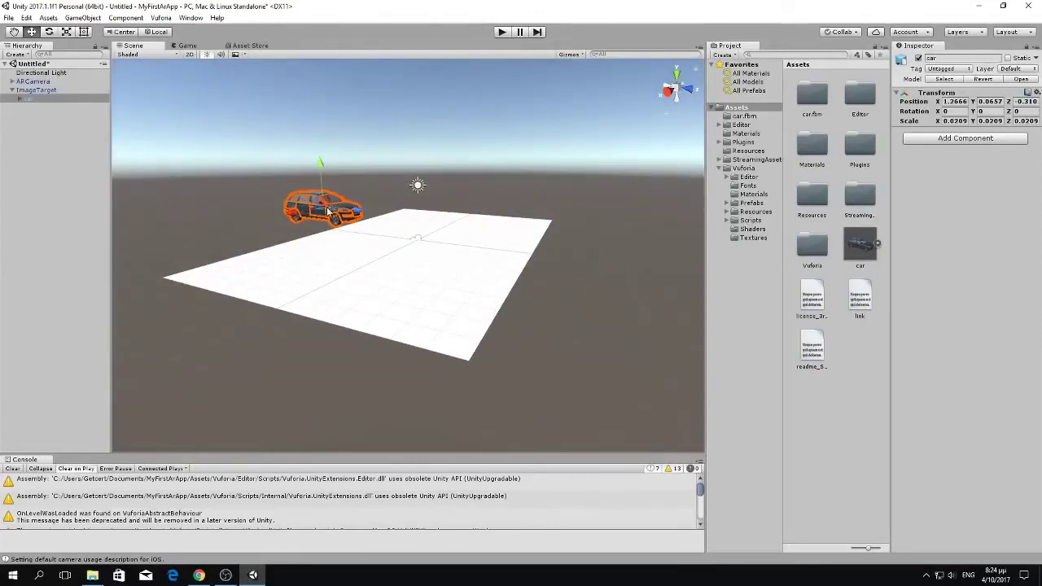
left_click_drag(327, 211, 570, 193)
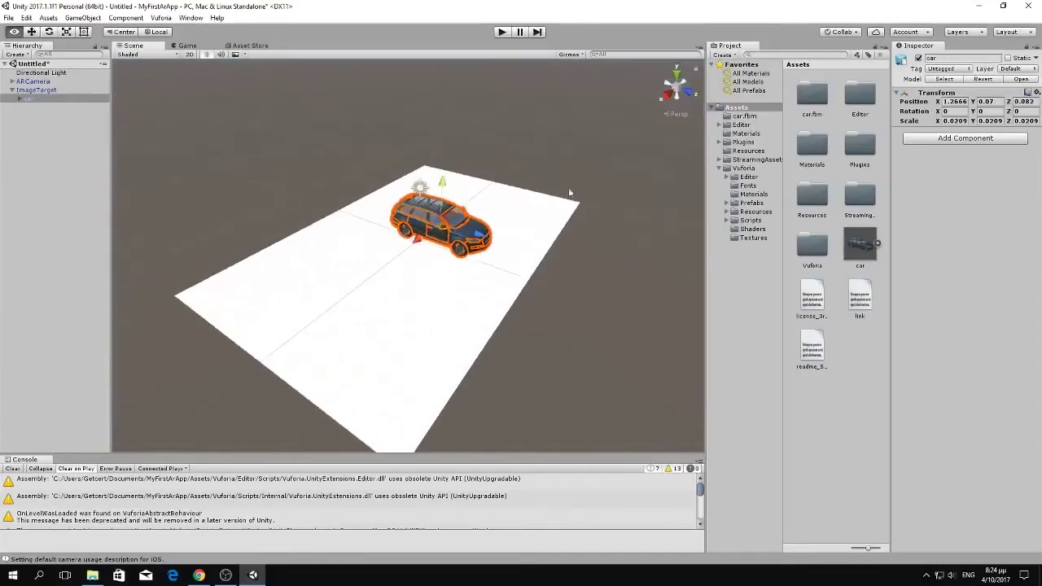
left_click(676, 73)
left_click_drag(425, 229, 323, 234)
left_click_drag(302, 186, 300, 205)
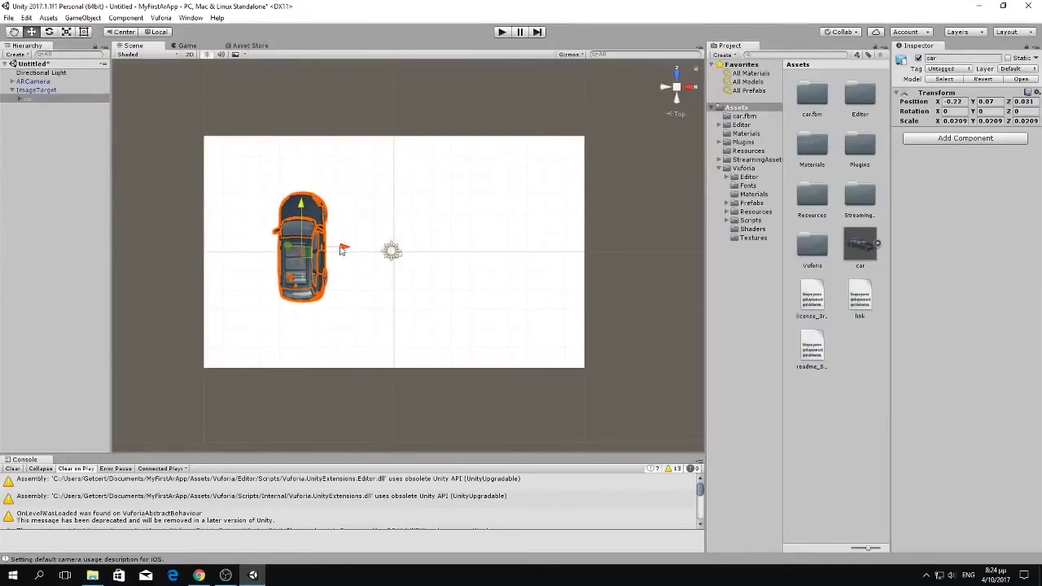
left_click_drag(342, 249, 327, 248)
mouse_move(518, 206)
left_mouse_down("alt")
mouse_move(272, 161)
mouse_move(368, 268)
mouse_move(335, 282)
left_mouse_up("alt")
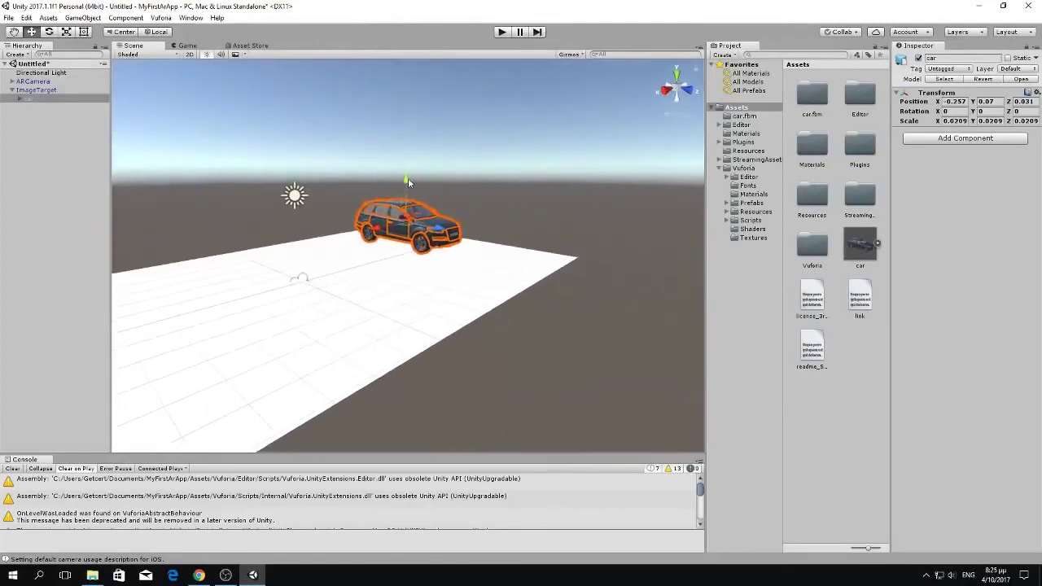
left_click_drag(405, 182, 406, 196)
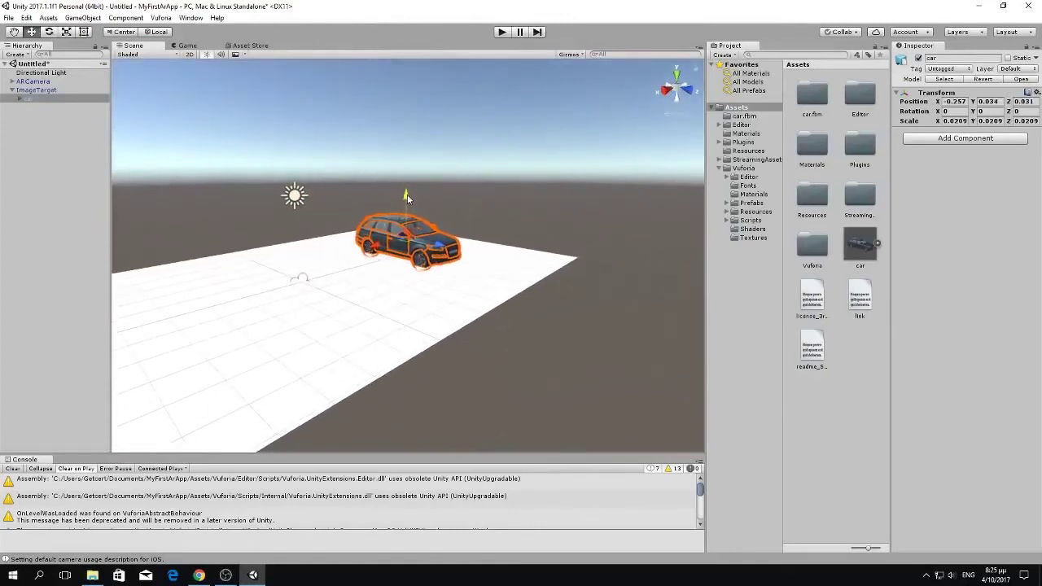
left_click_drag(407, 196, 406, 194)
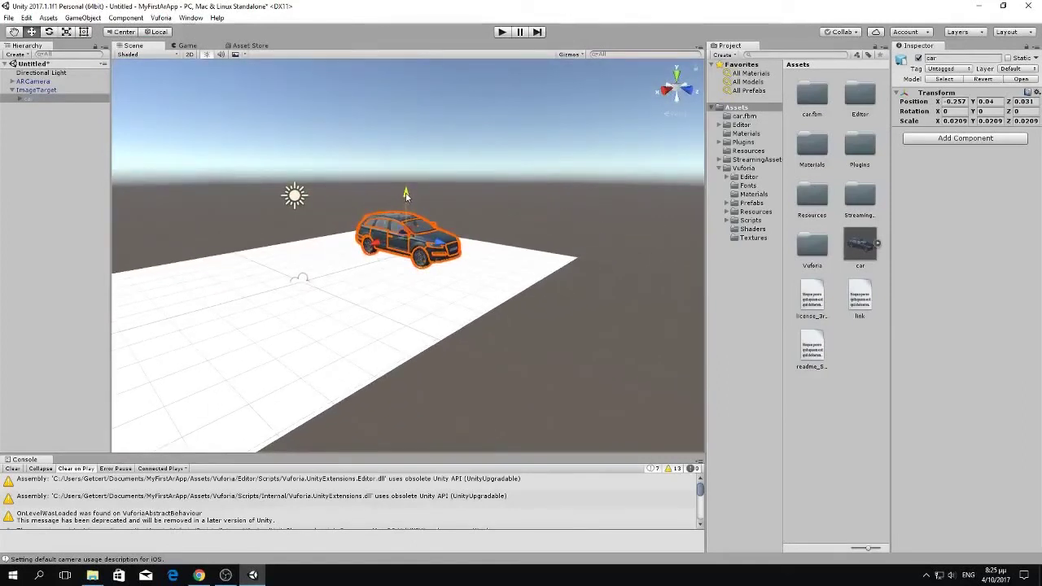
left_click_drag(320, 289, 233, 292, "alt")
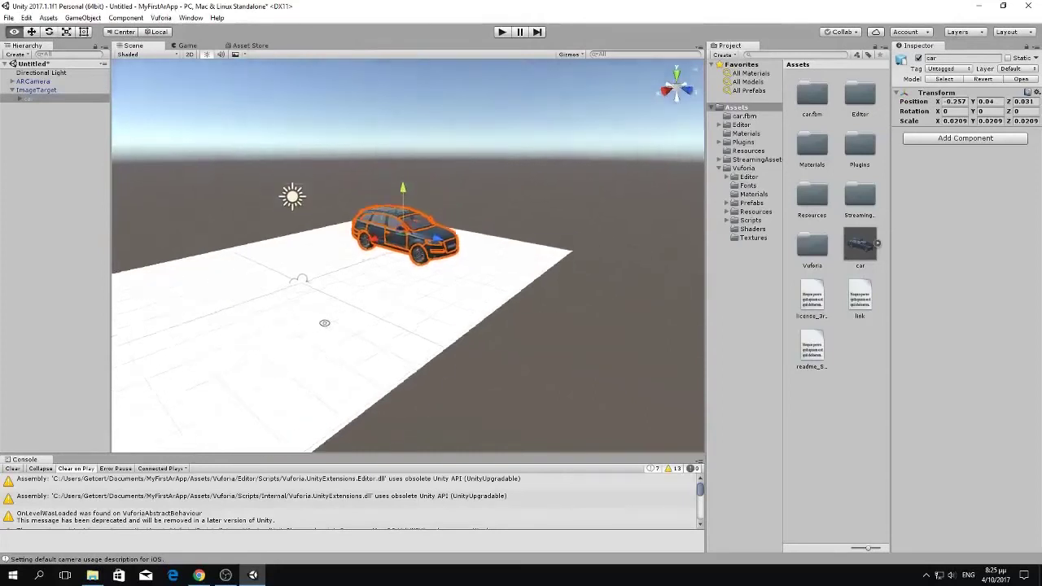
- Rotate the car to -29.07 degrees about its Y axis
key("e")
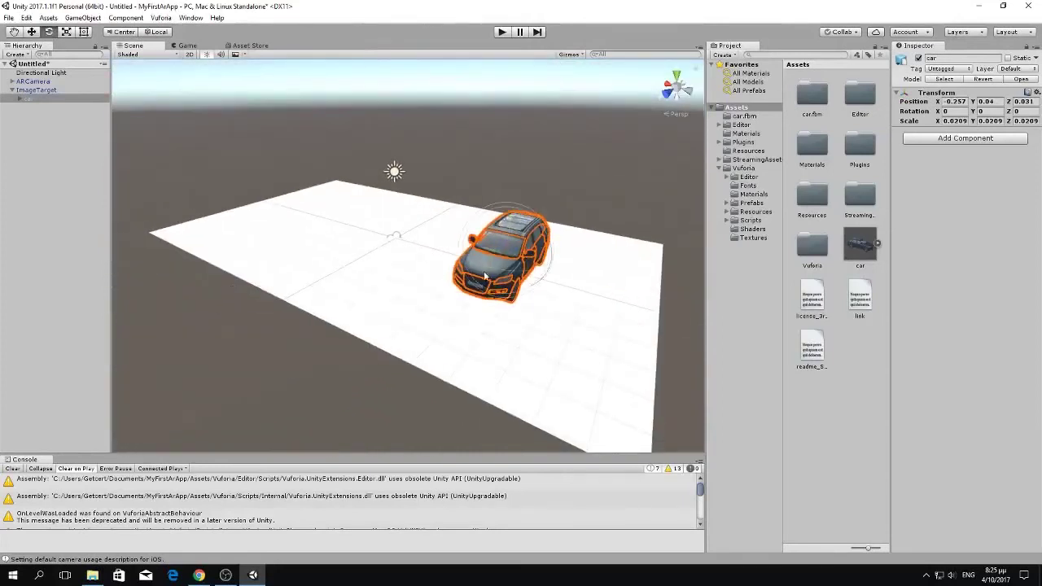
mouse_move(482, 269)
left_mouse_down()
mouse_move(505, 273)
mouse_move(522, 263)
mouse_move(461, 249)
left_mouse_up()
key("w")
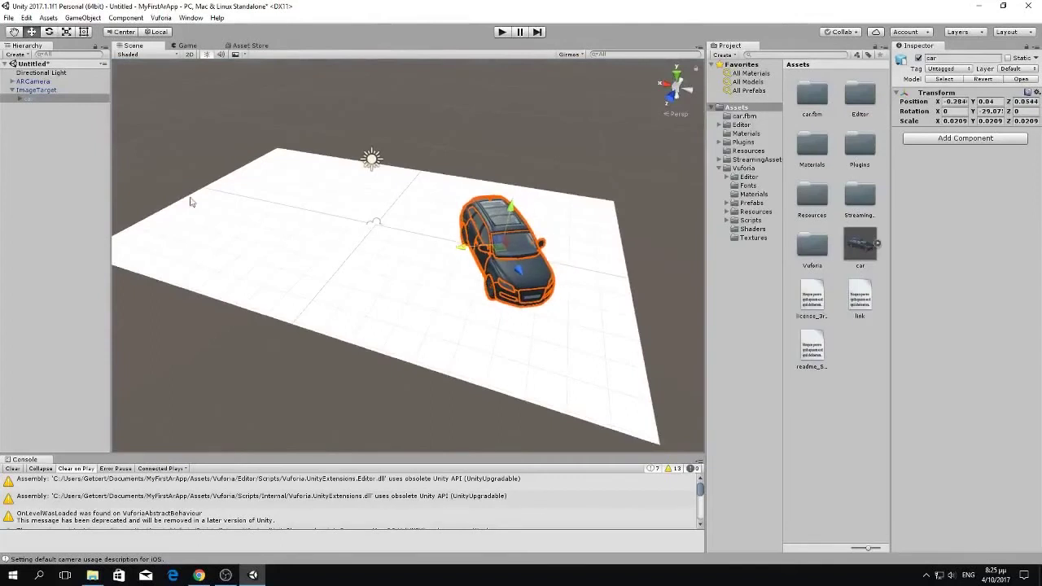
- Keep A4 TECH PC Camera as the webcam Camera Device in ARCamera's Vuforia configuration
left_click(33, 90)
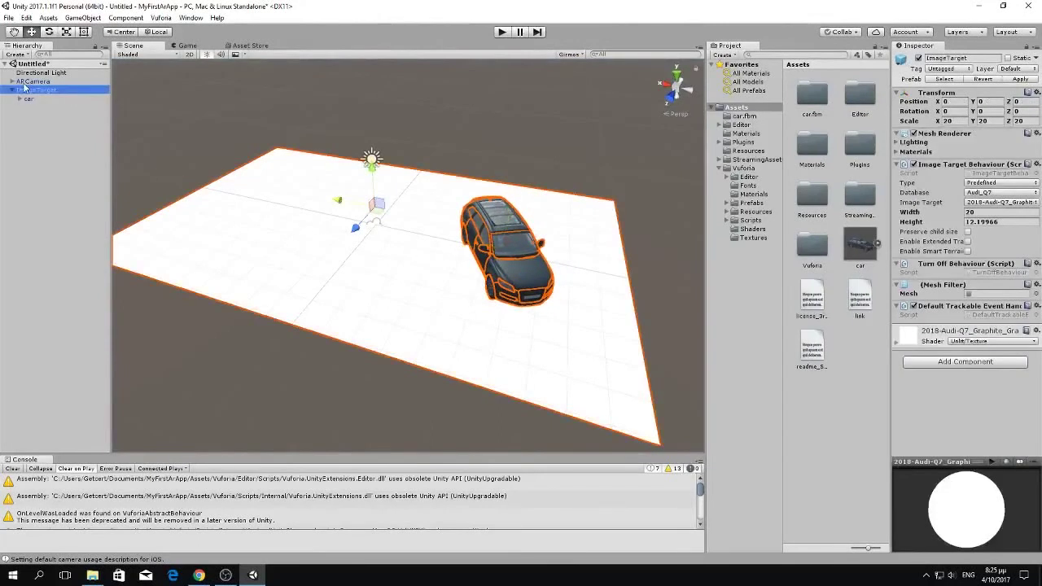
left_click(25, 82)
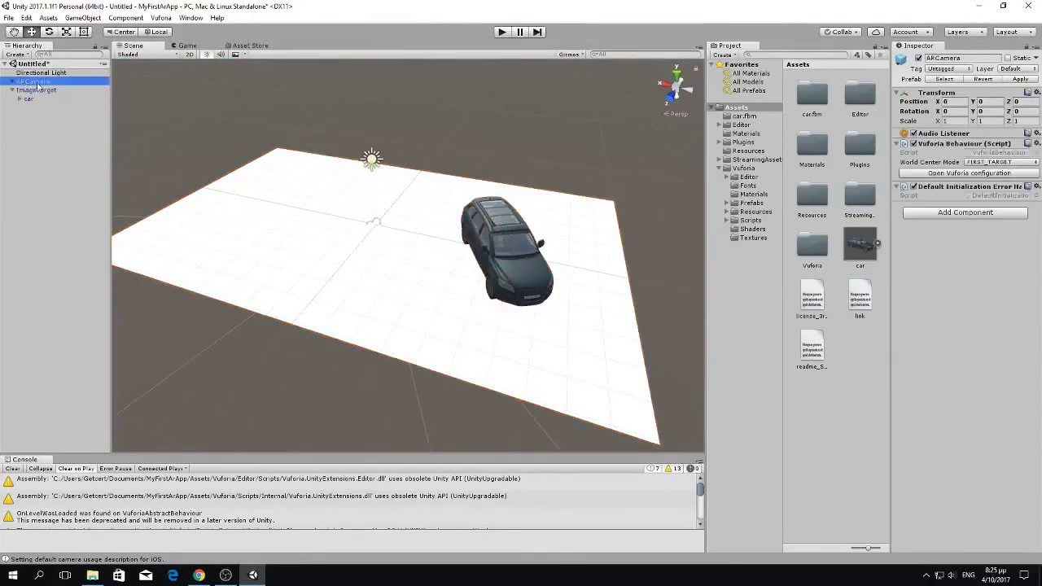
left_click(940, 175)
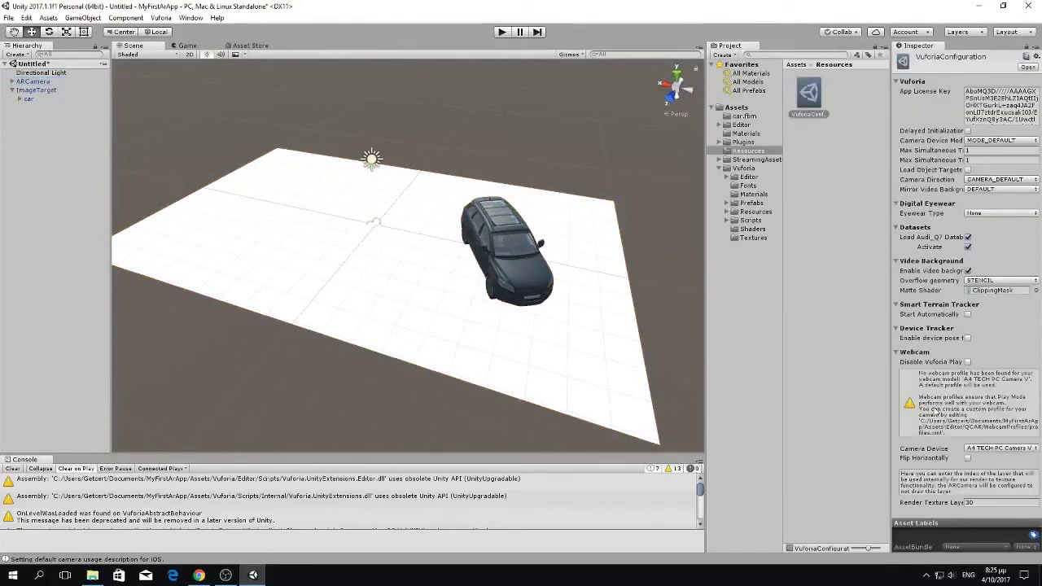
left_click(1000, 448)
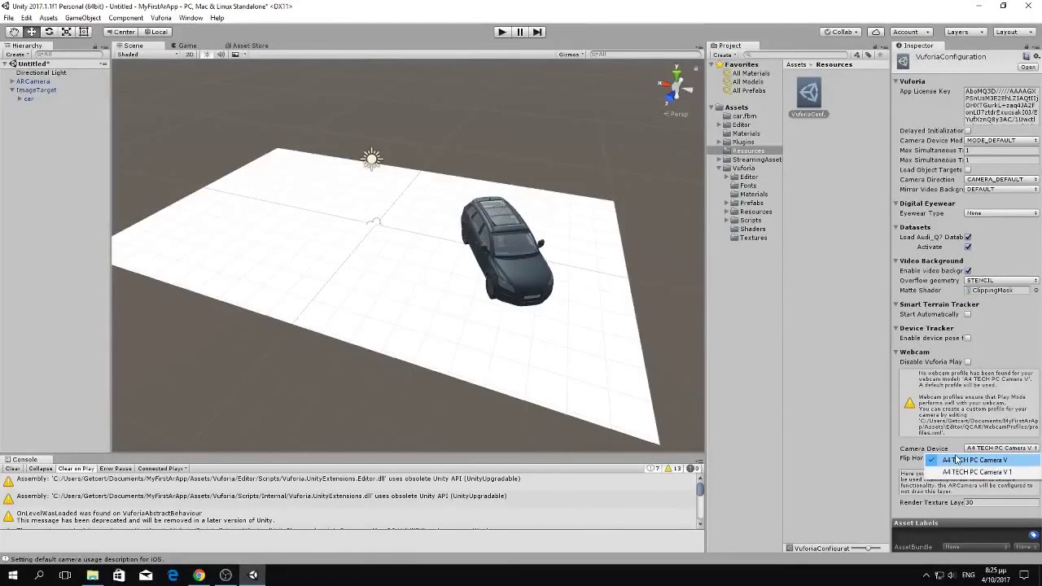
left_click(962, 462)
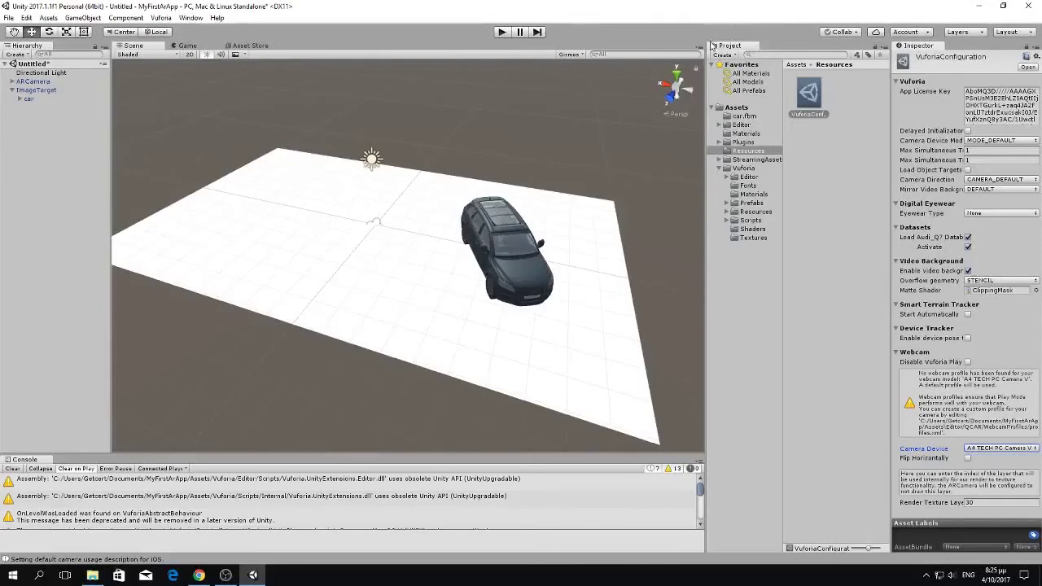
- Run Play mode to see the car tracked on the printed Audi ad, then stop and return to Scene view
left_click(499, 31)
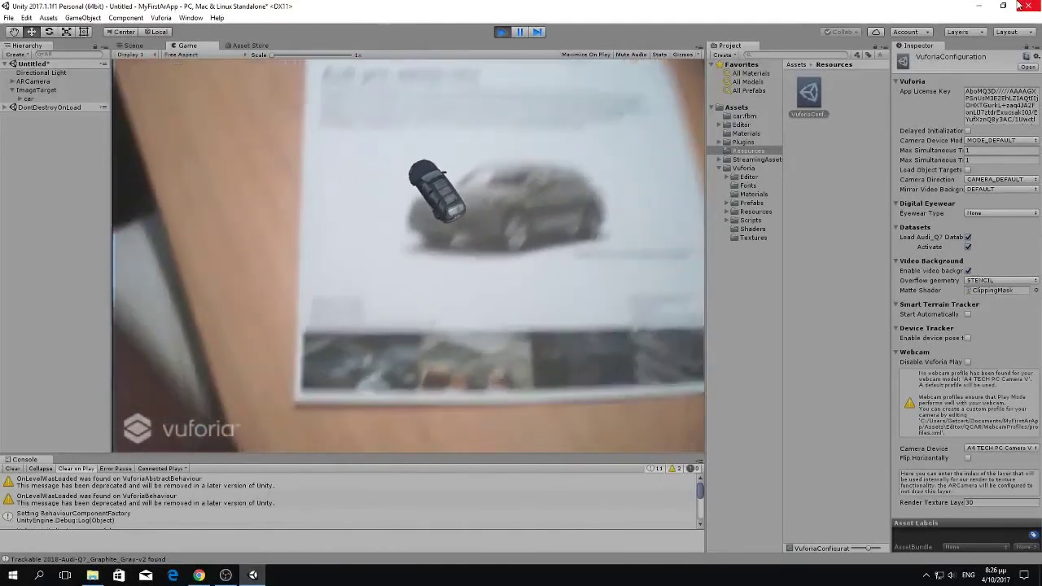
left_click(502, 32)
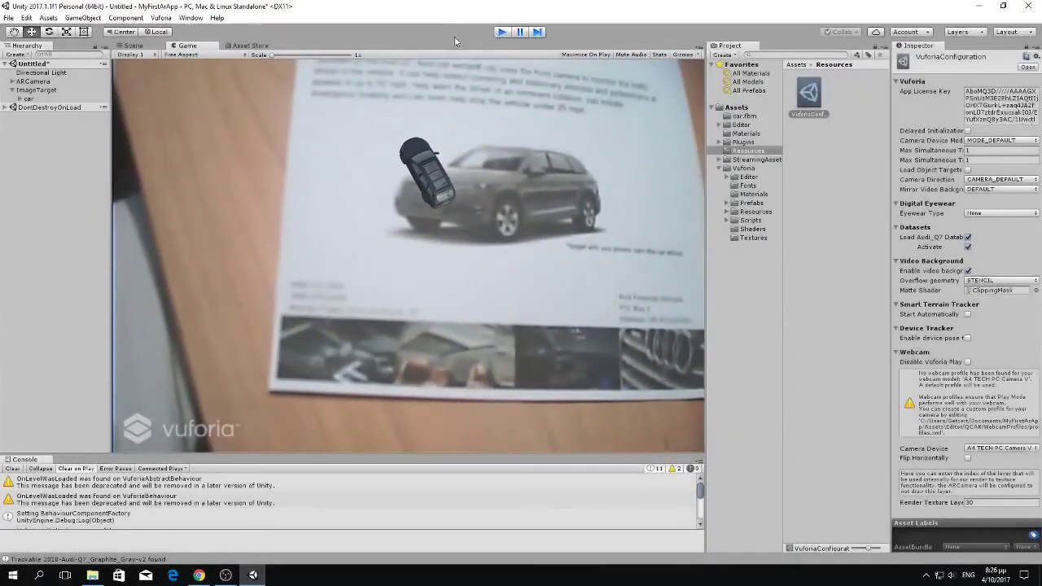
left_click(132, 46)
- Scale the car up to about 0.0529
left_click(482, 240)
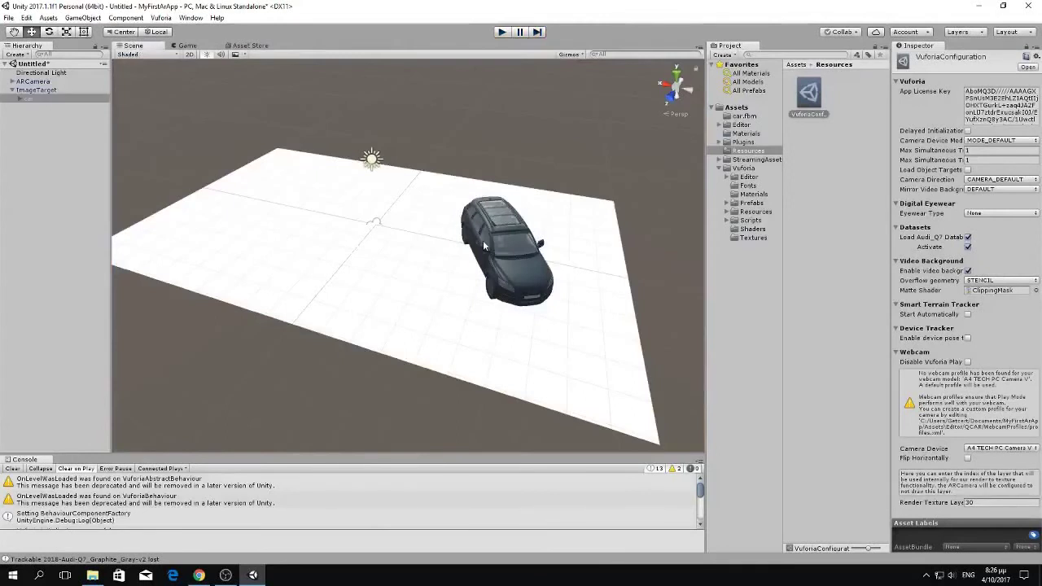
left_click(65, 32)
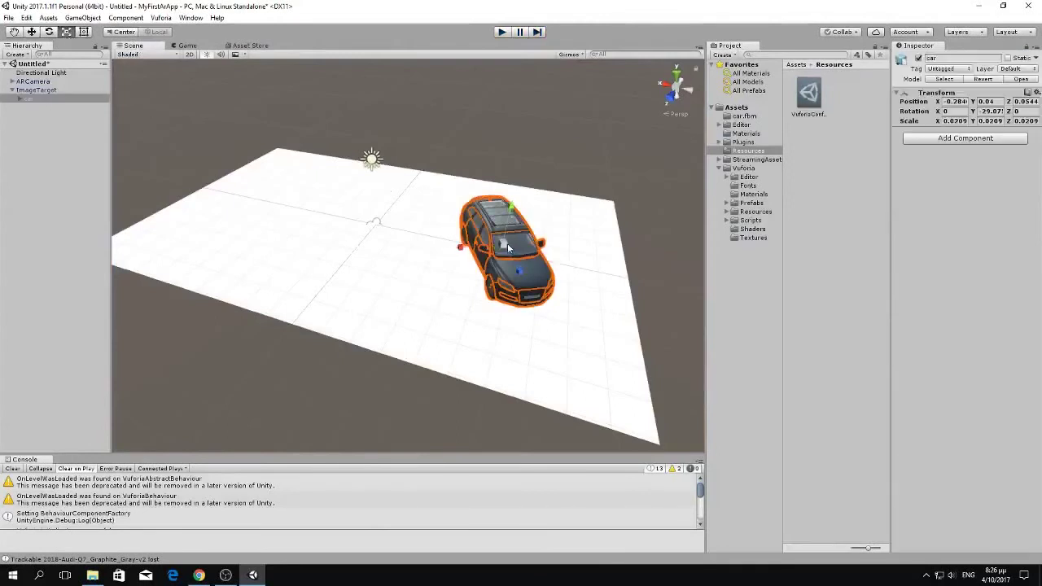
left_click_drag(502, 247, 574, 183)
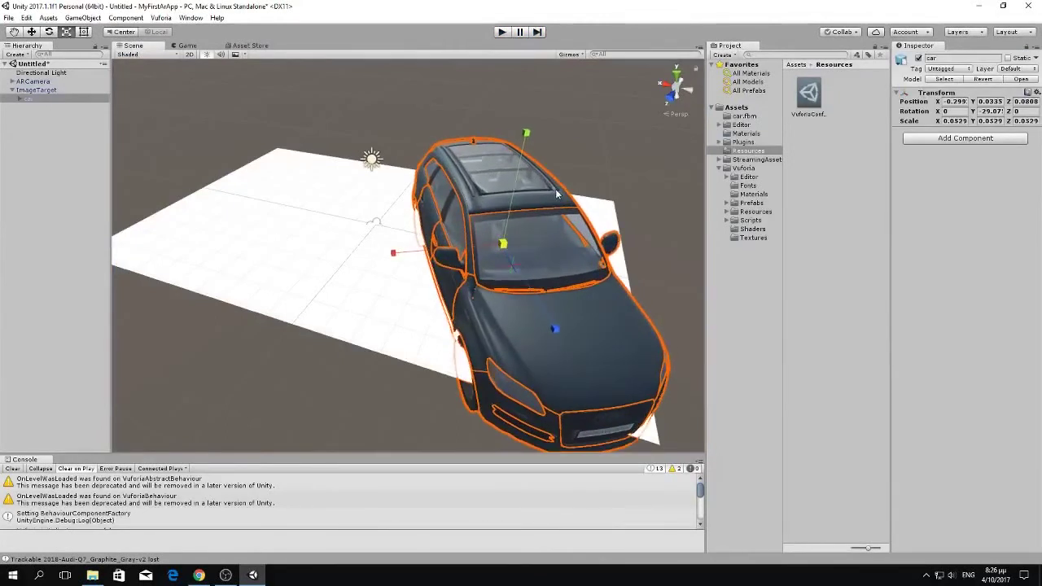
- Lift the car slightly above the image target and start another Play-mode test
left_click(31, 32)
left_click_drag(511, 210, 513, 190)
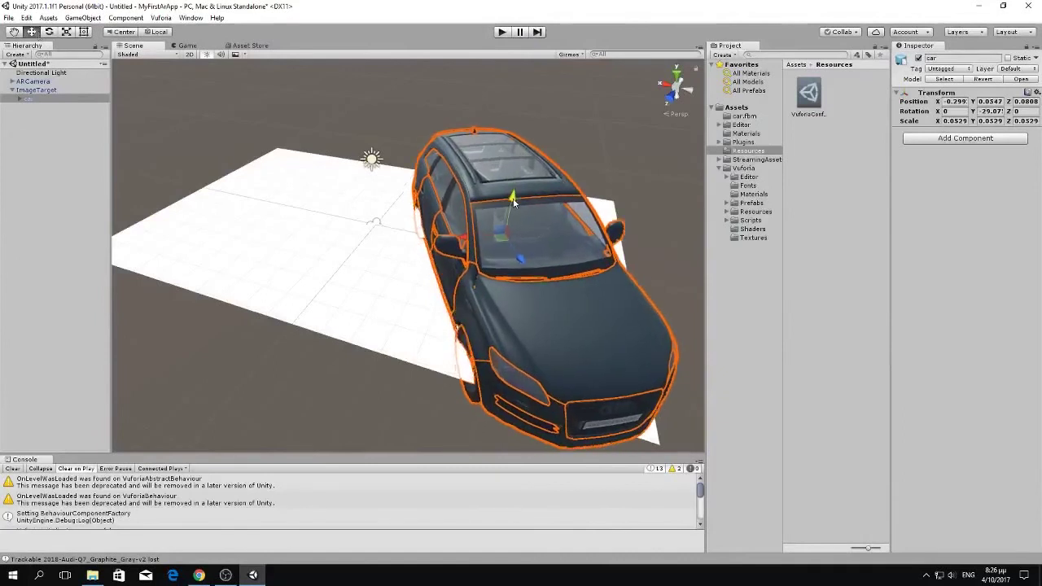
left_click_drag(513, 185, 513, 185)
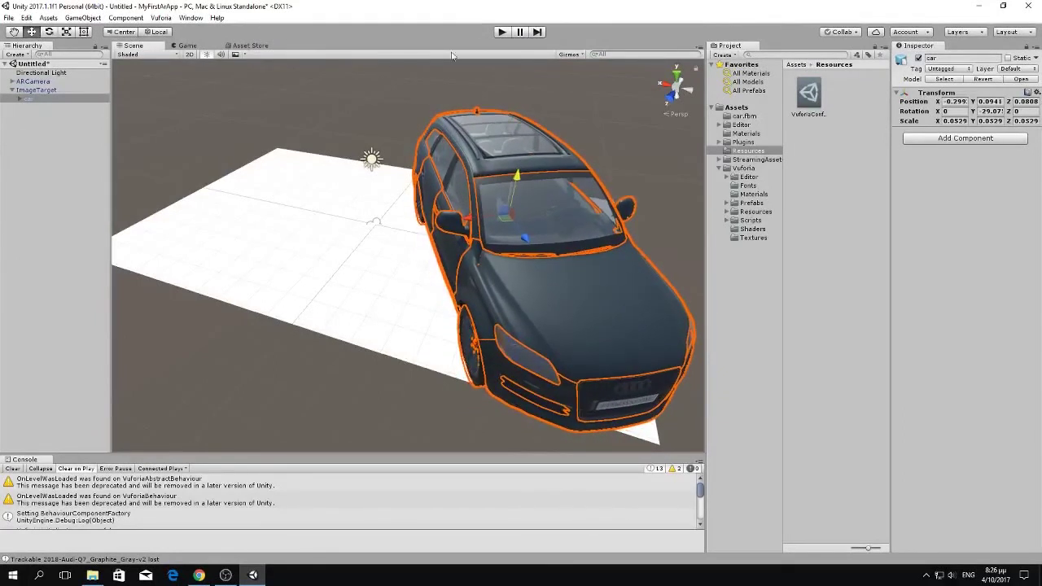
left_click(501, 32)
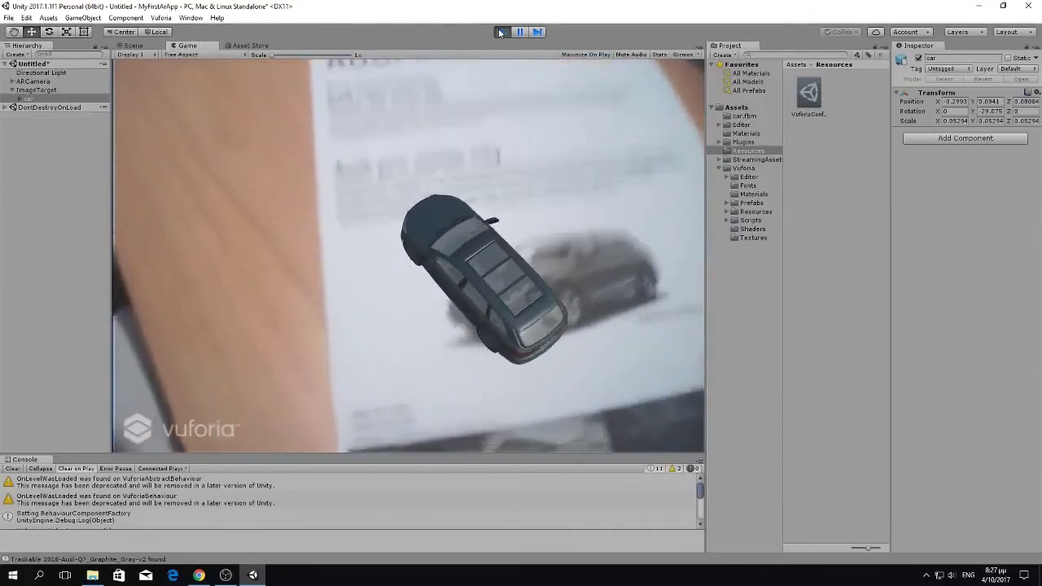
- Stop the webcam preview and go back to editing the car in the Scene view
left_click(501, 32)
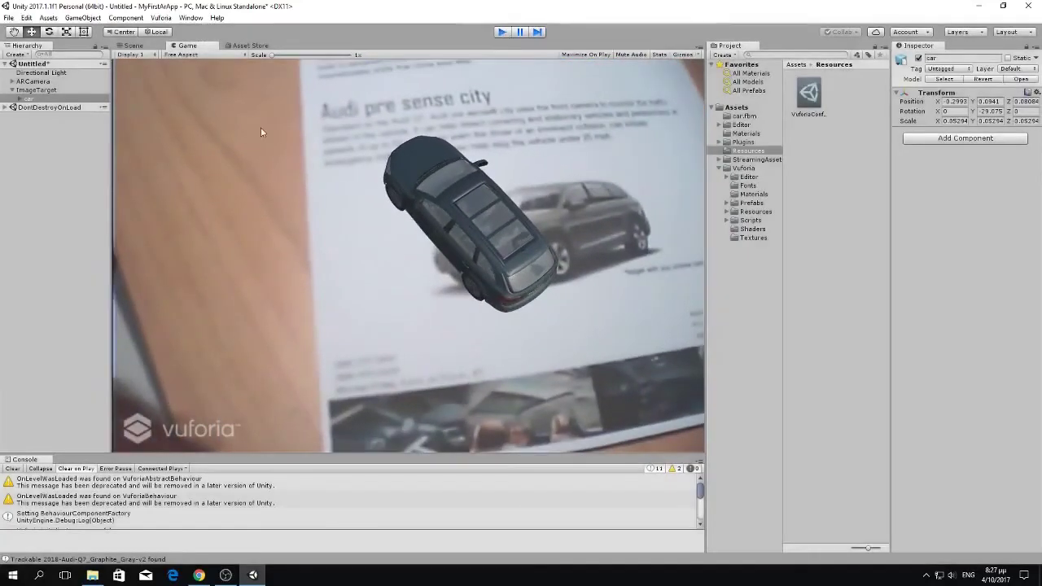
left_click(128, 45)
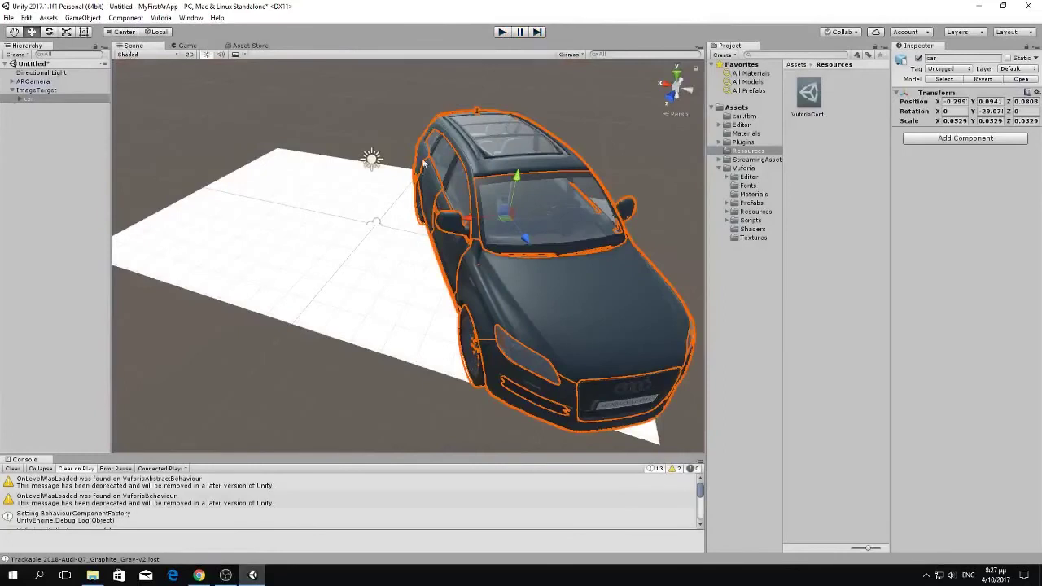
- Scale the car up to 0.0717 and lift it to 0.1296 on Y
left_click(66, 31)
left_click_drag(507, 216, 521, 205)
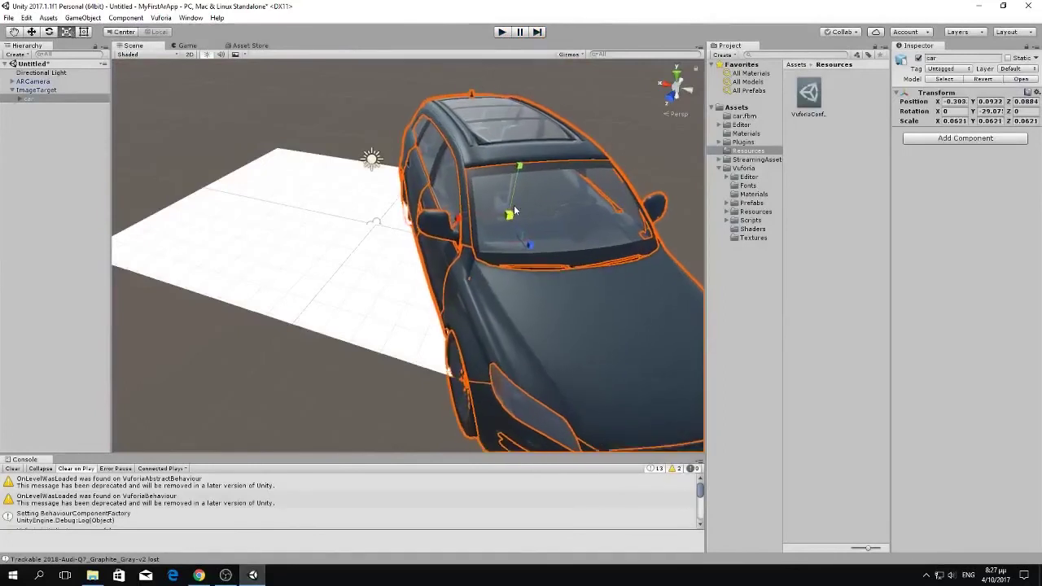
left_click(32, 33)
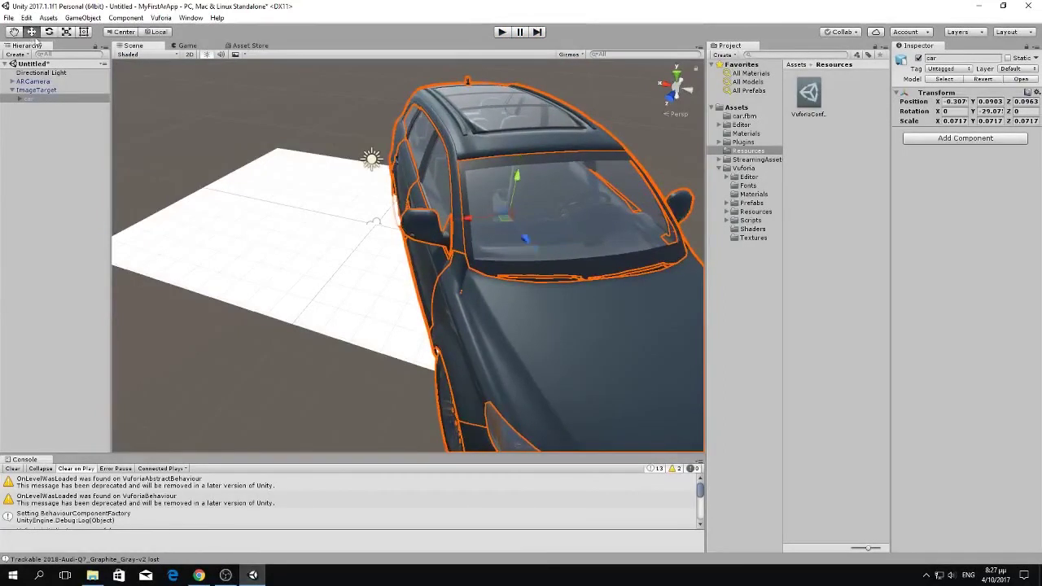
left_click_drag(513, 174, 518, 154)
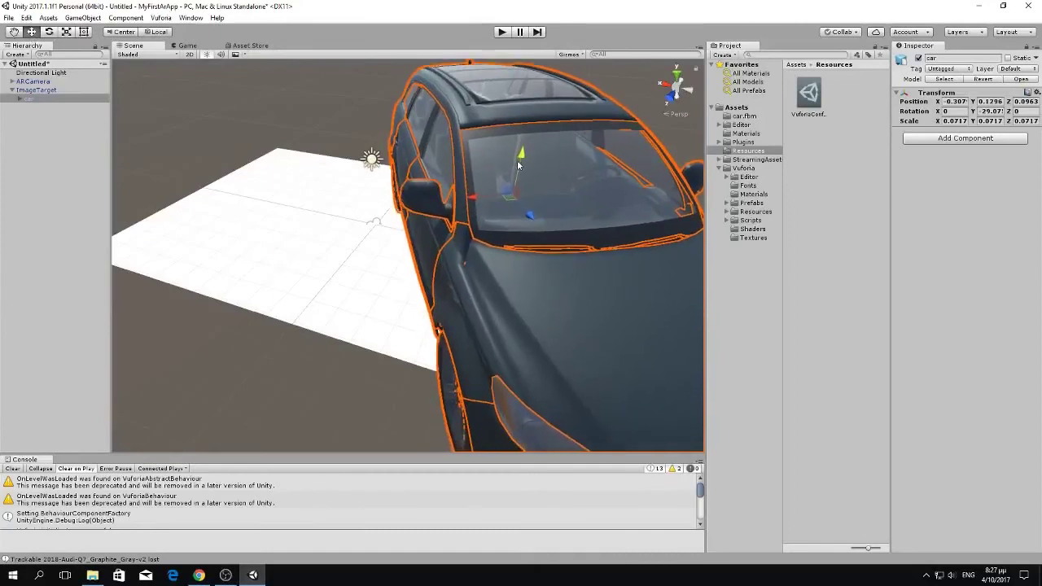
- Rotate the car to about 49.9 degrees around Y, then select the ARCamera
left_click(49, 31)
left_click_drag(493, 194, 378, 191)
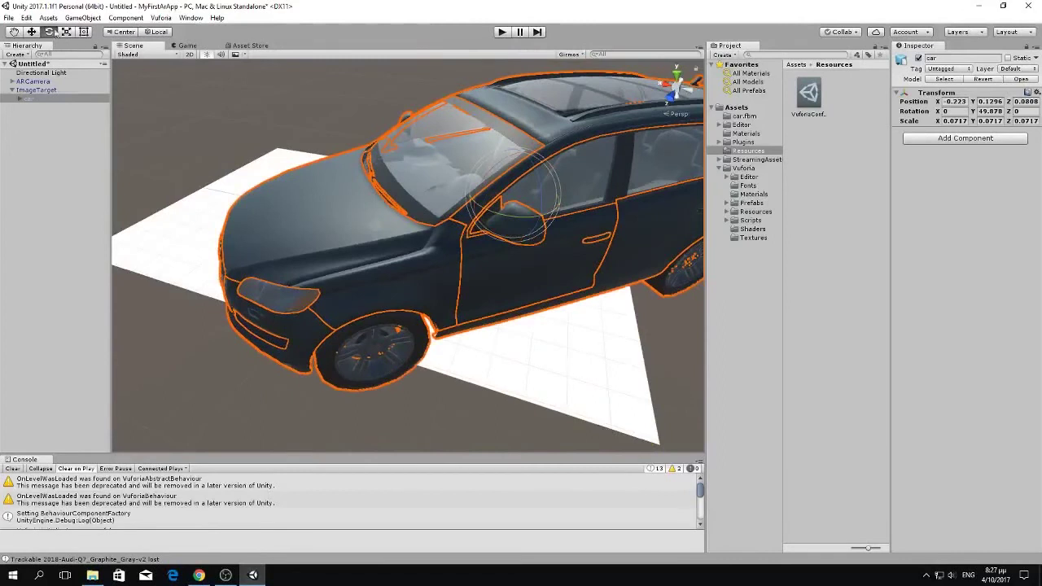
left_click(29, 82)
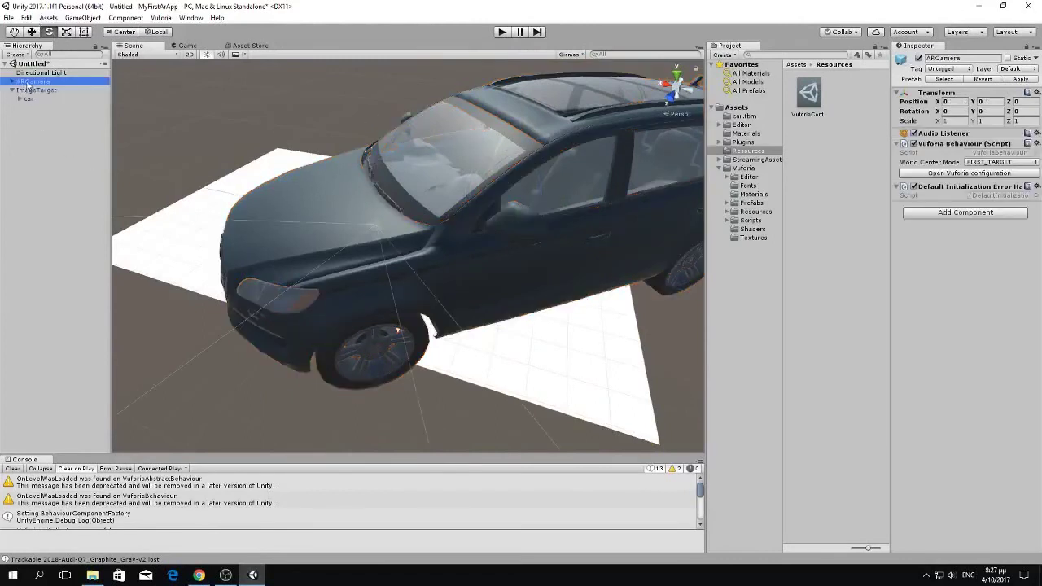
- Enable Extended Tracking on the Audi ImageTarget and start Play mode to test it
left_click(938, 174)
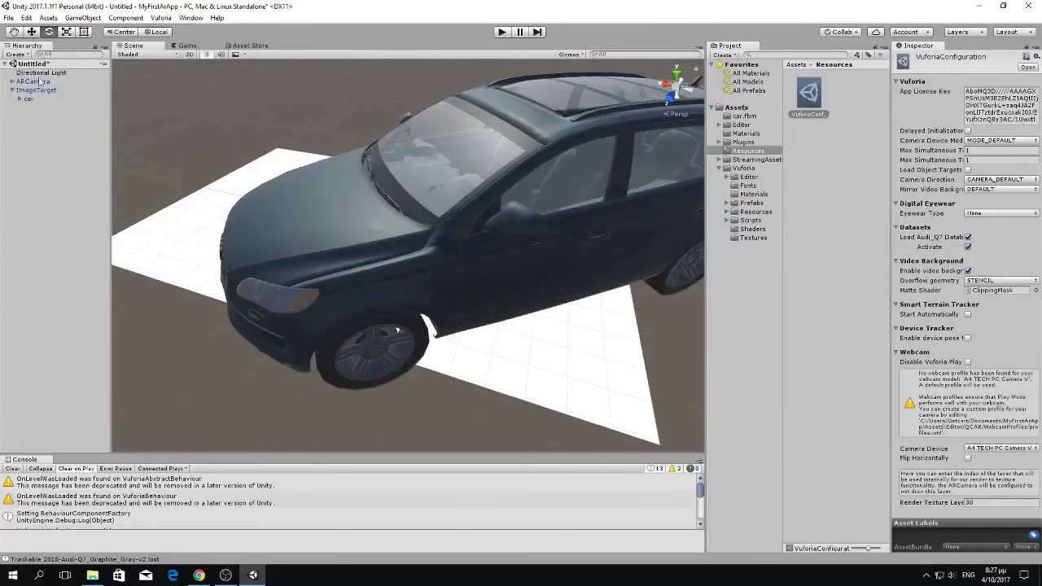
left_click(37, 90)
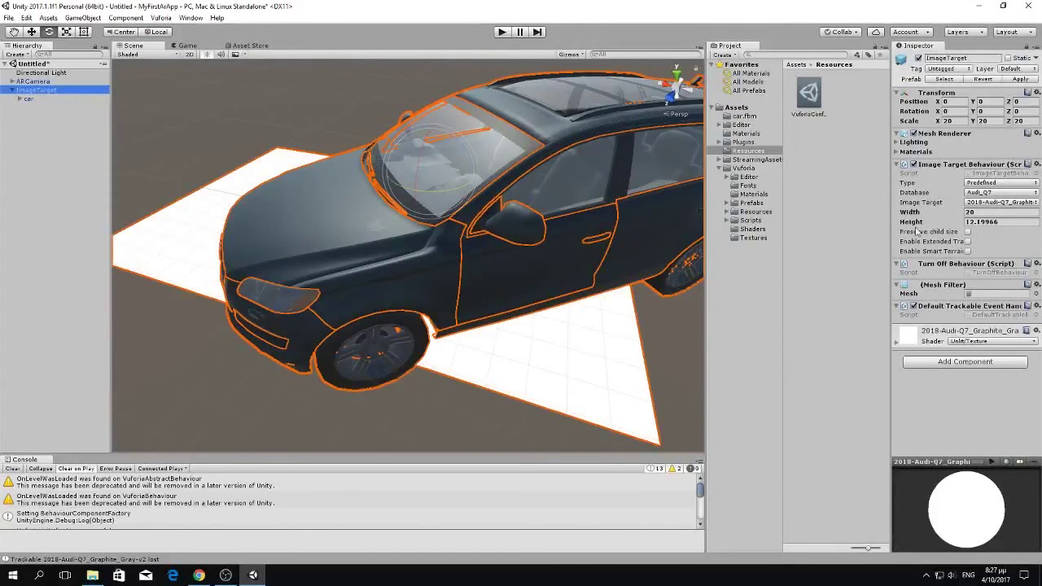
left_click(967, 242)
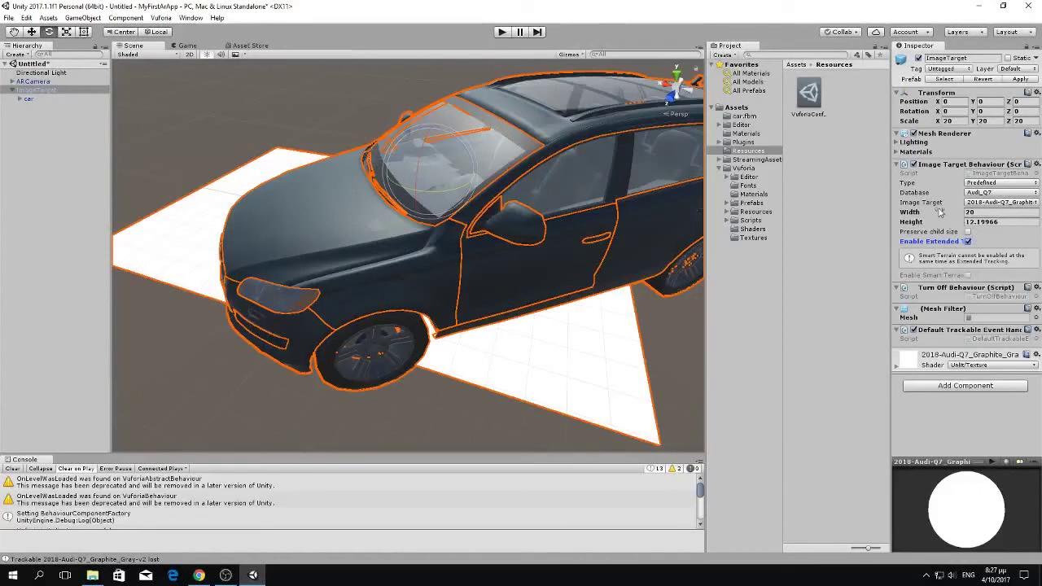
left_click(502, 32)
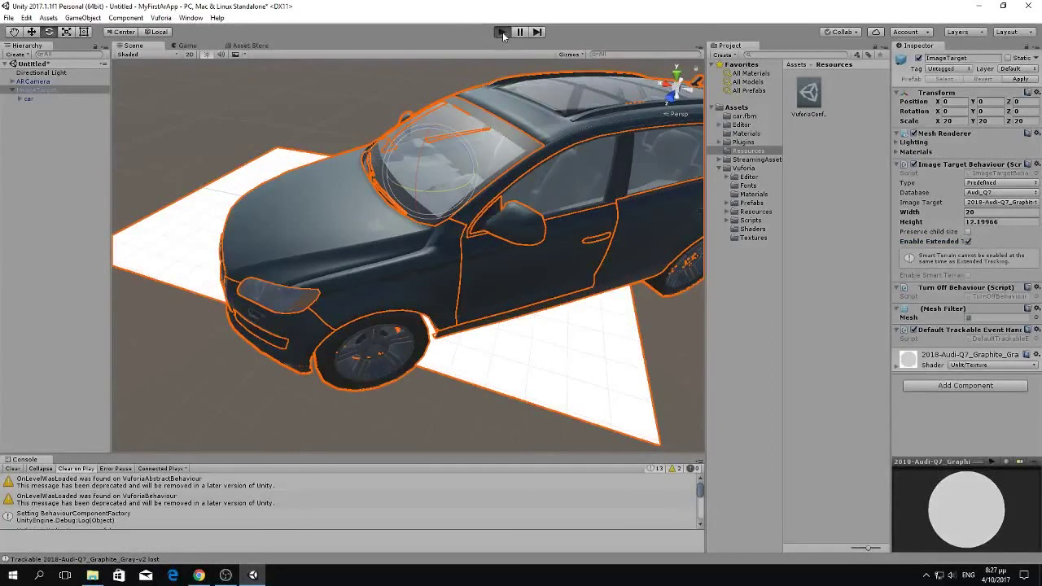